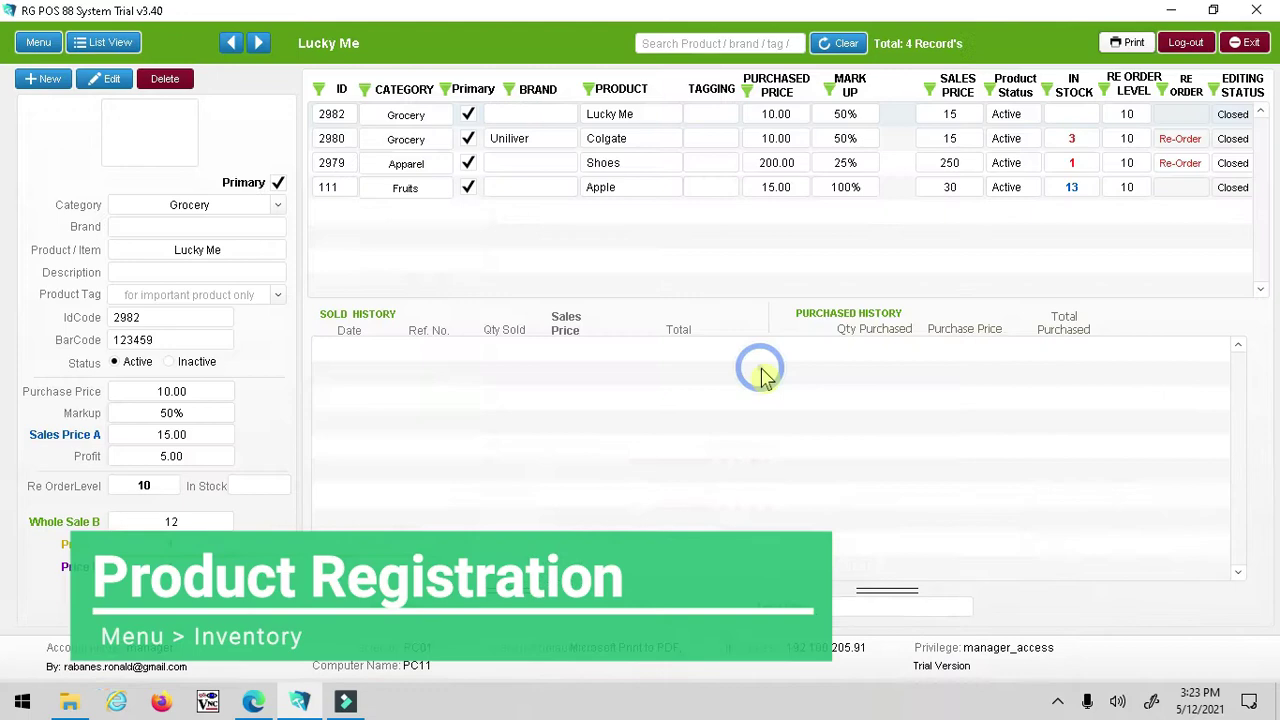
Create a new product record with category Sardines and product name 555.
click(45, 80)
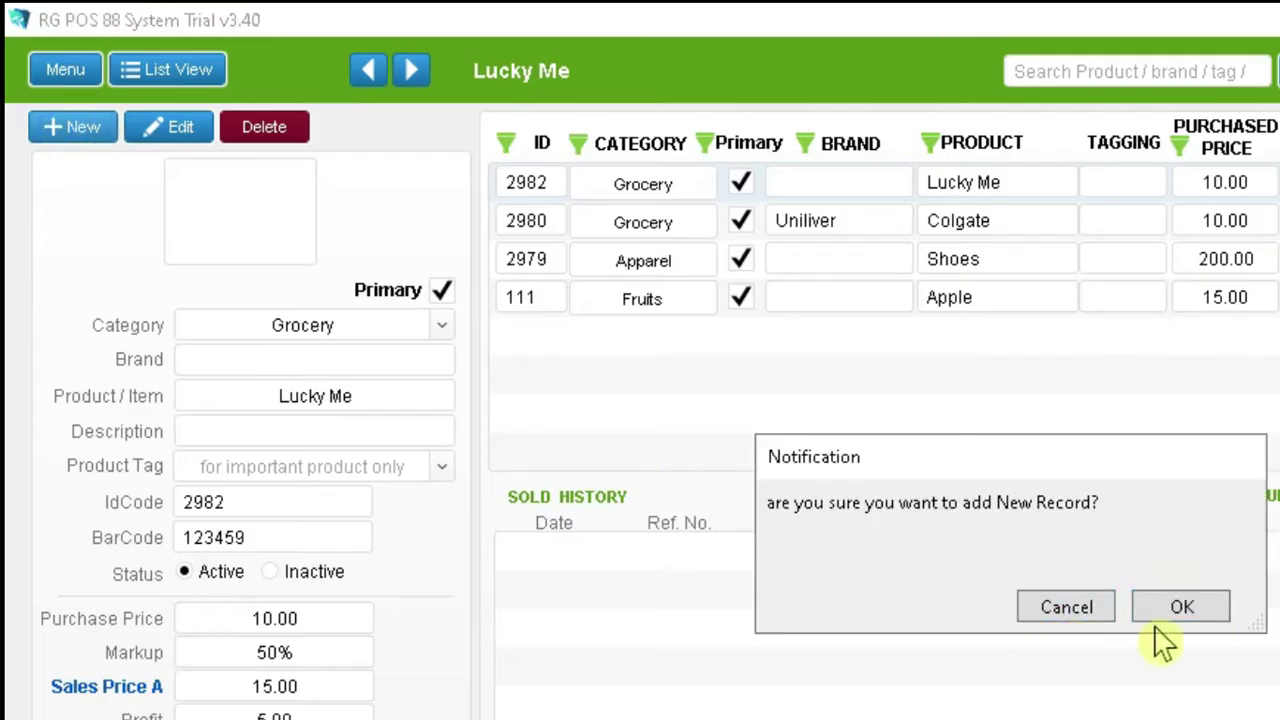
click(1203, 609)
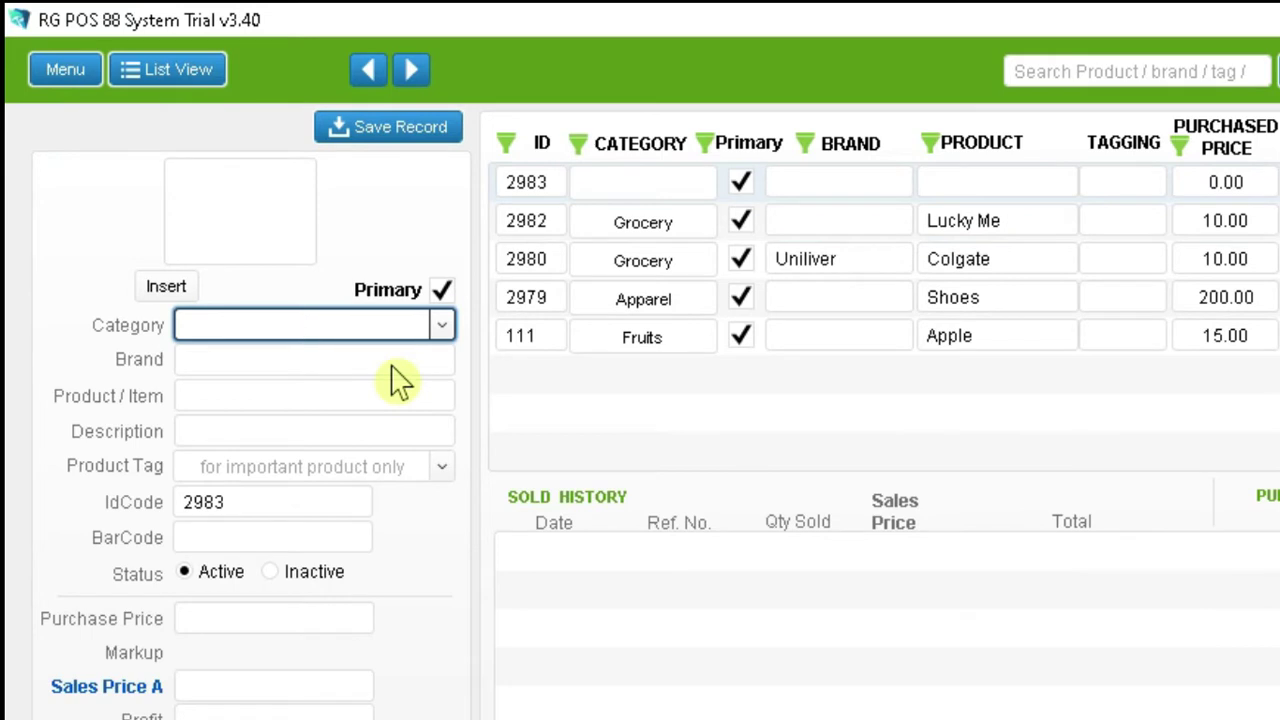
text(Sardines)
click(371, 396)
text(5)
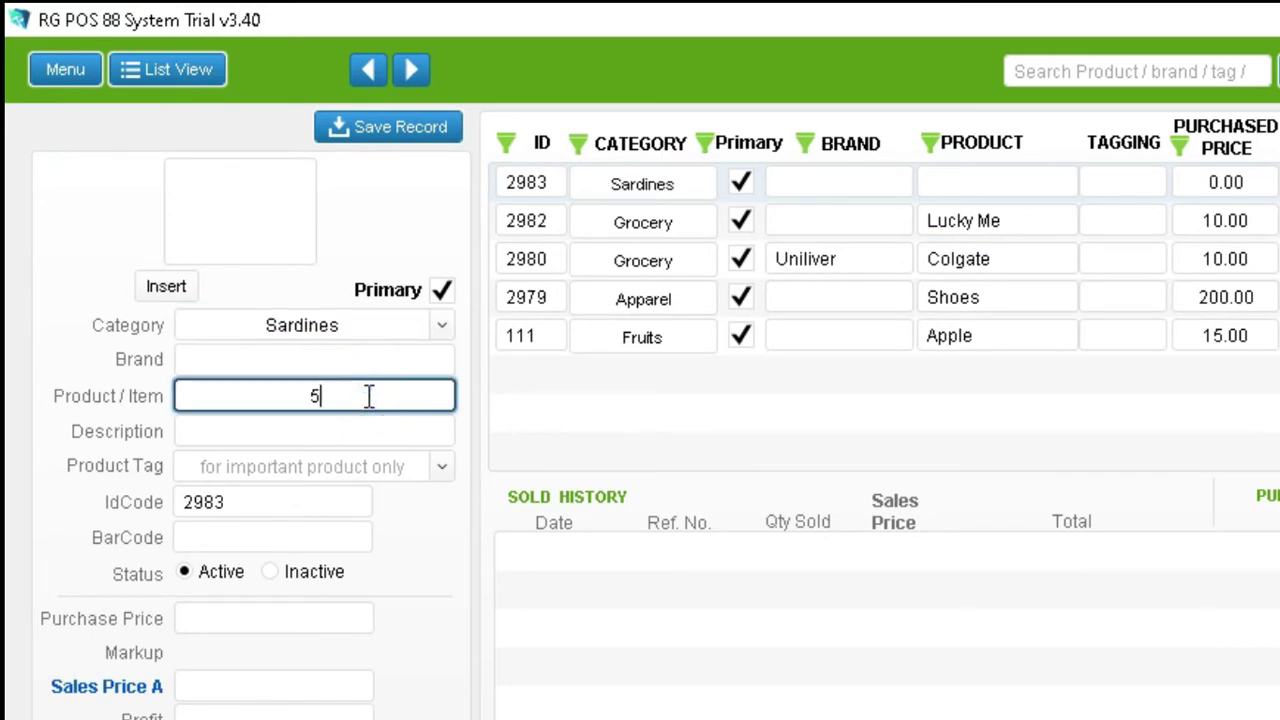
text(55)
Enter 2134511 as the barcode of product 555.
click(351, 429)
click(243, 533)
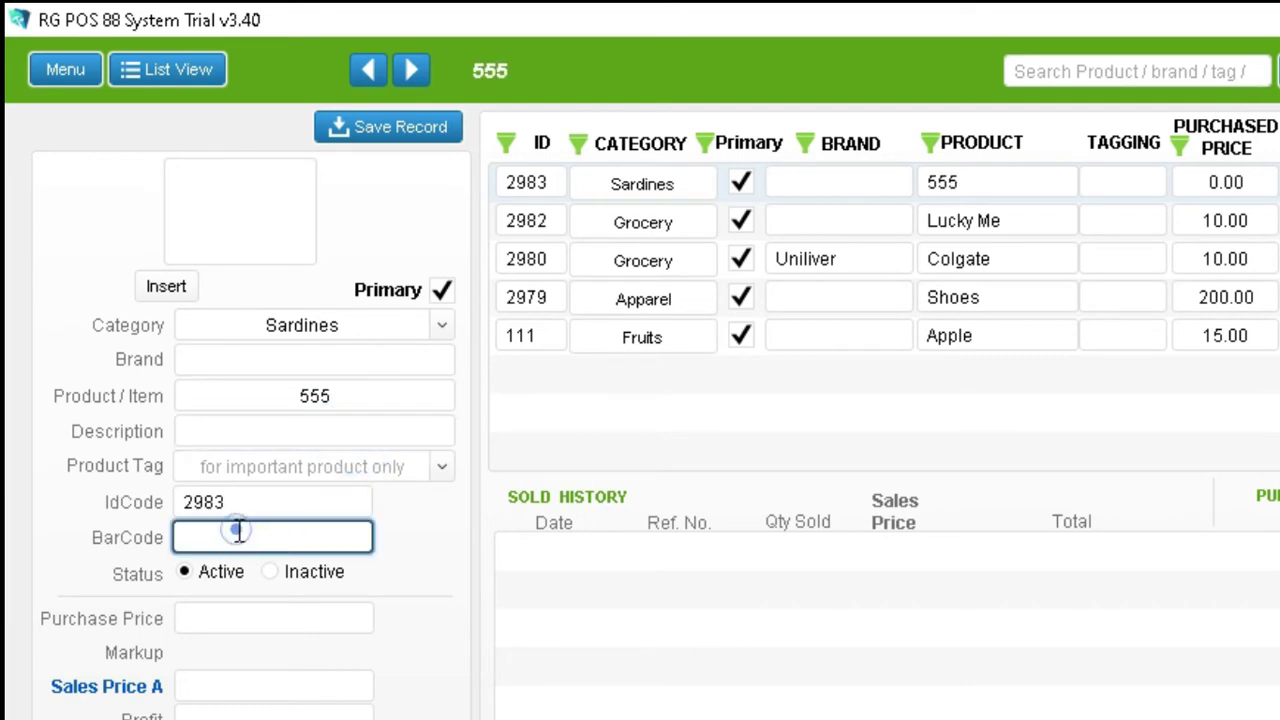
text(2134)
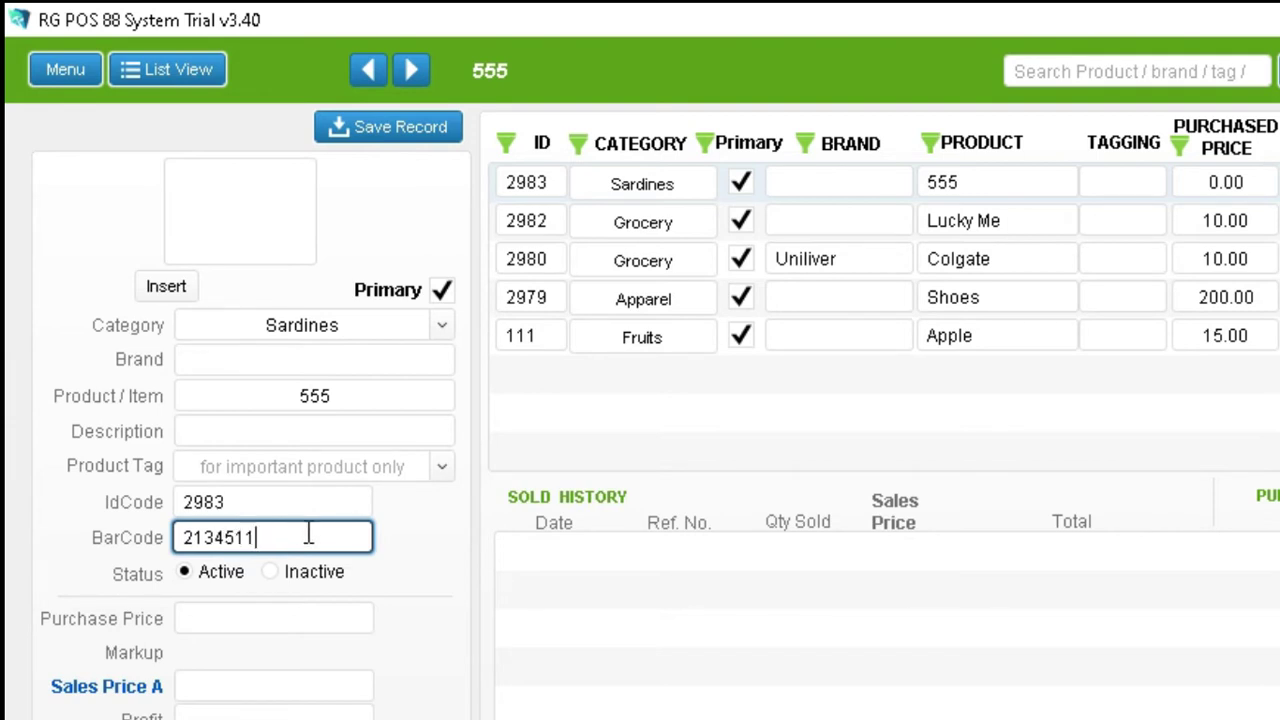
text(511)
Set the purchase price to 20, Sales Price A to 23 and Whole Sale B to 21, and save the product record.
click(273, 618)
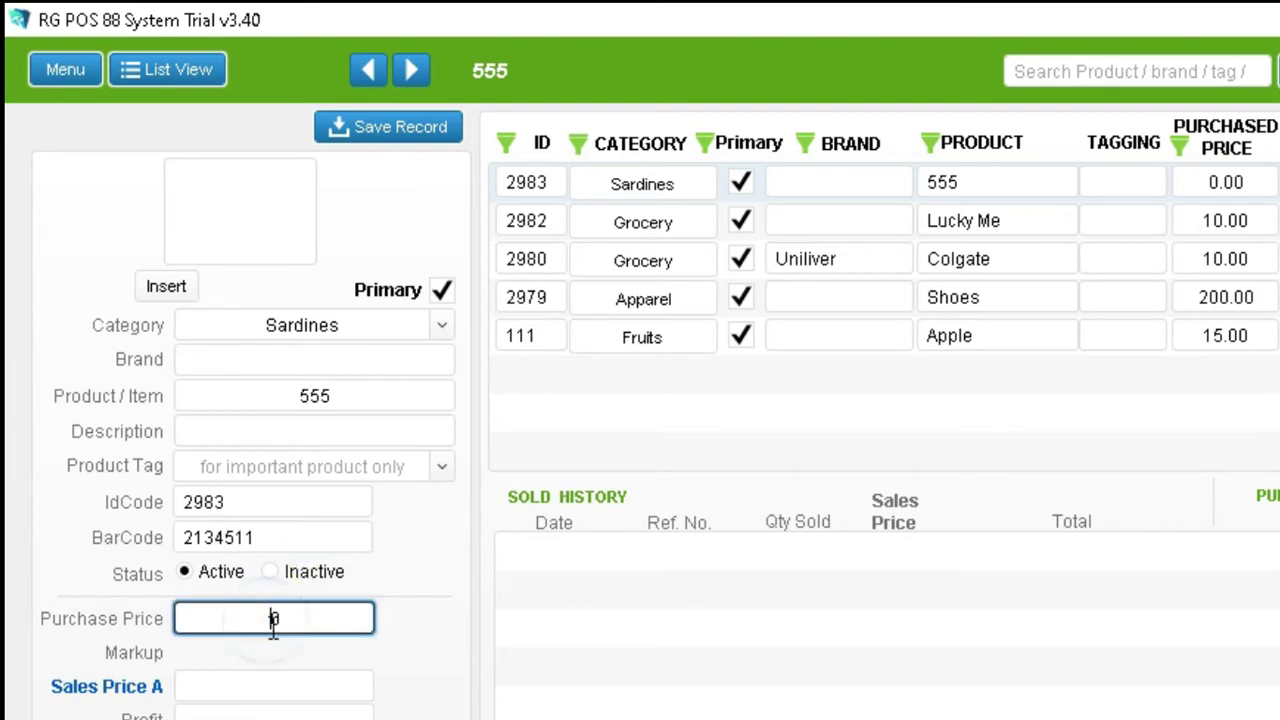
text(20)
click(280, 692)
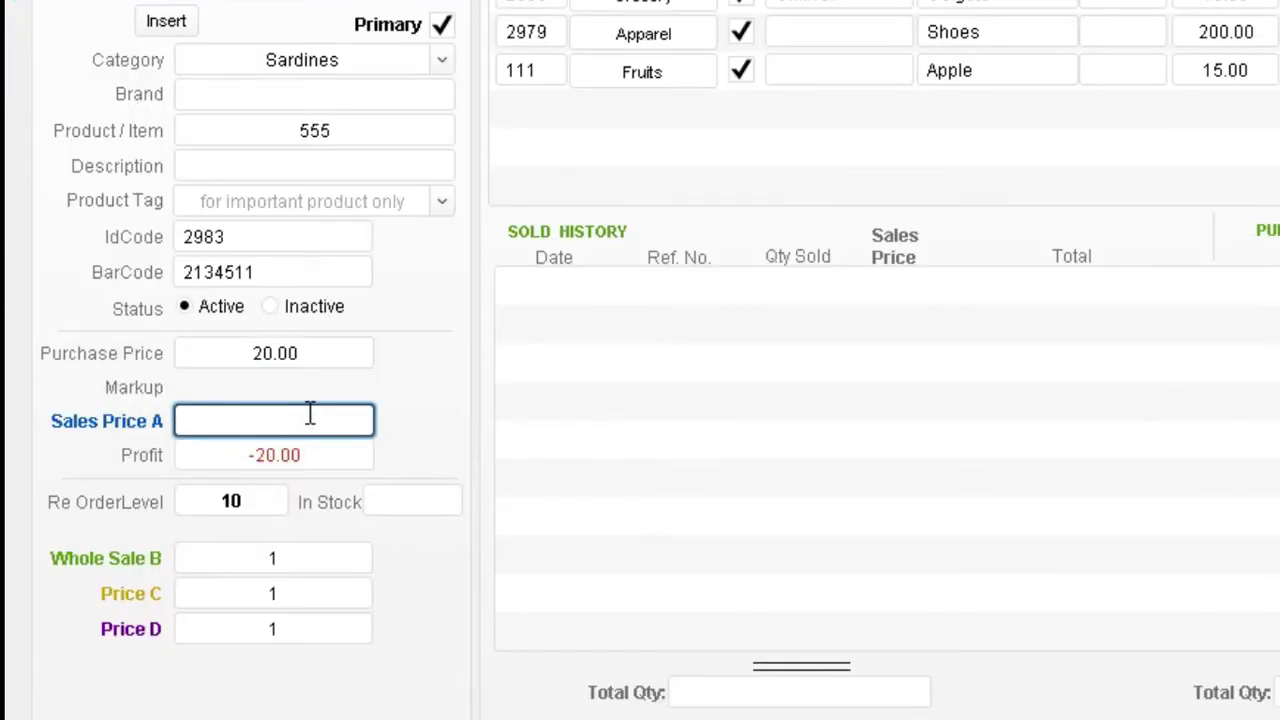
text(23)
click(280, 560)
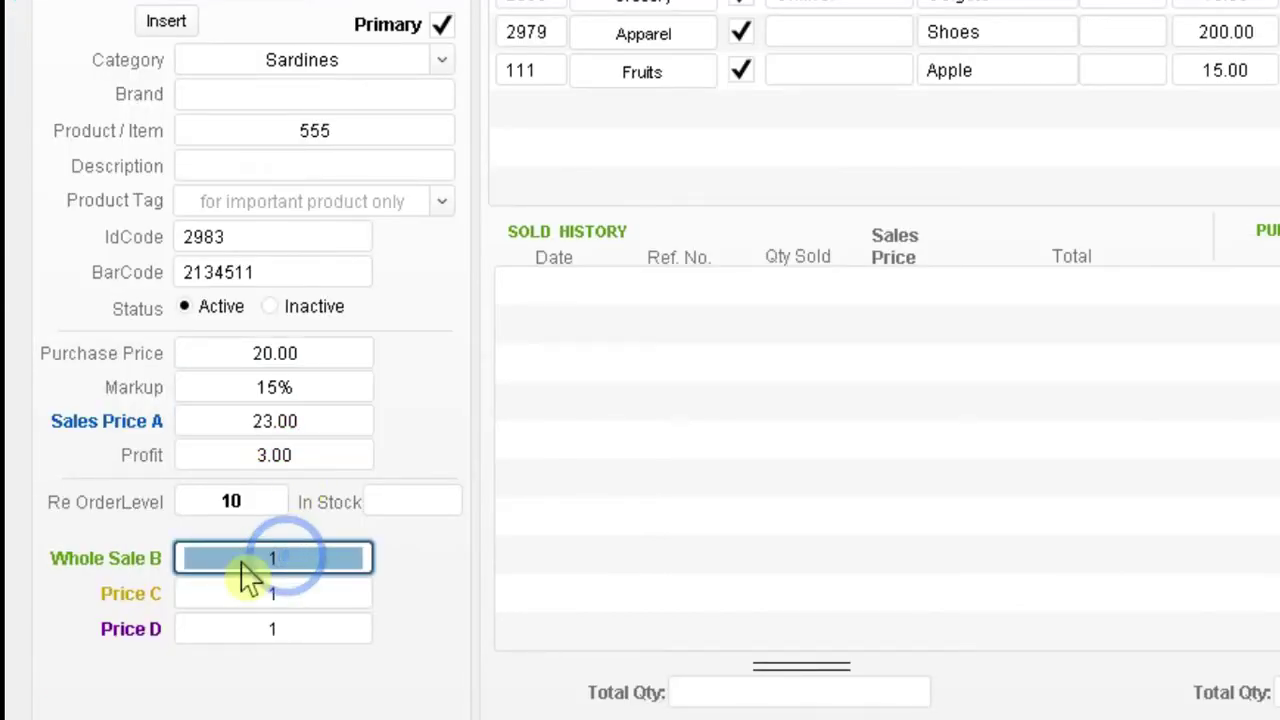
text(21)
key(Tab)
key(Tab)
key(Tab)
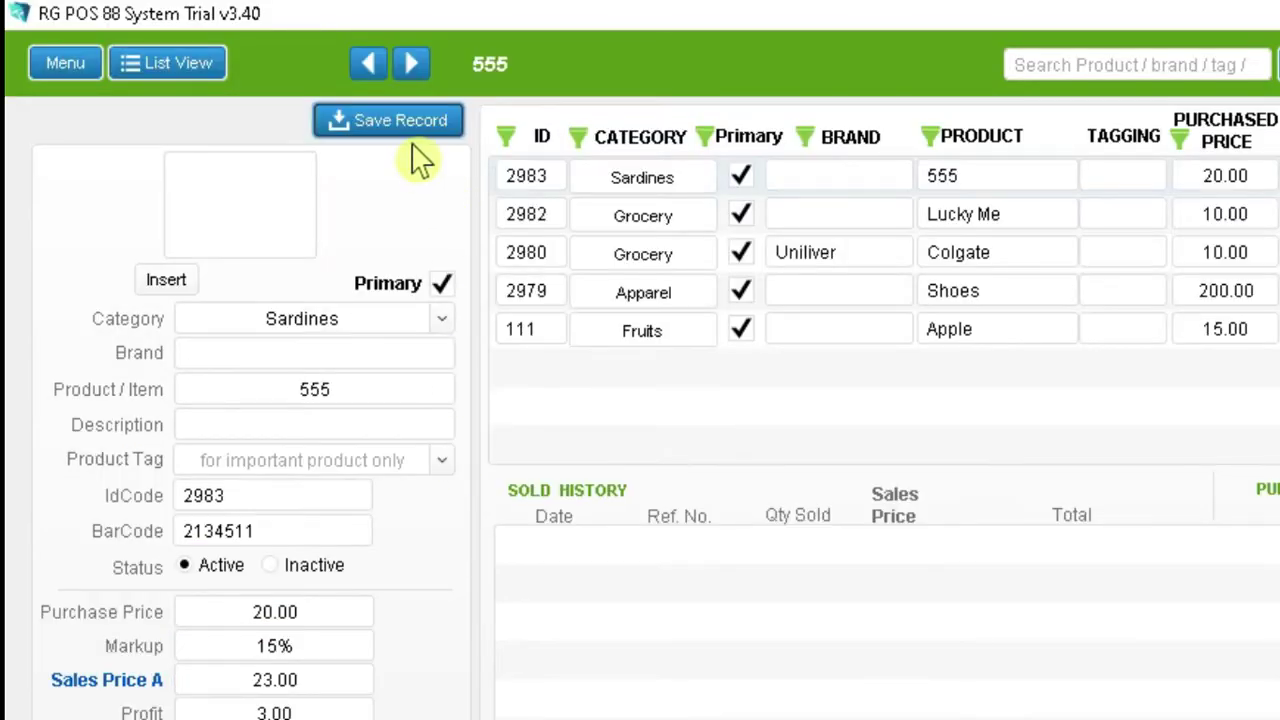
click(414, 148)
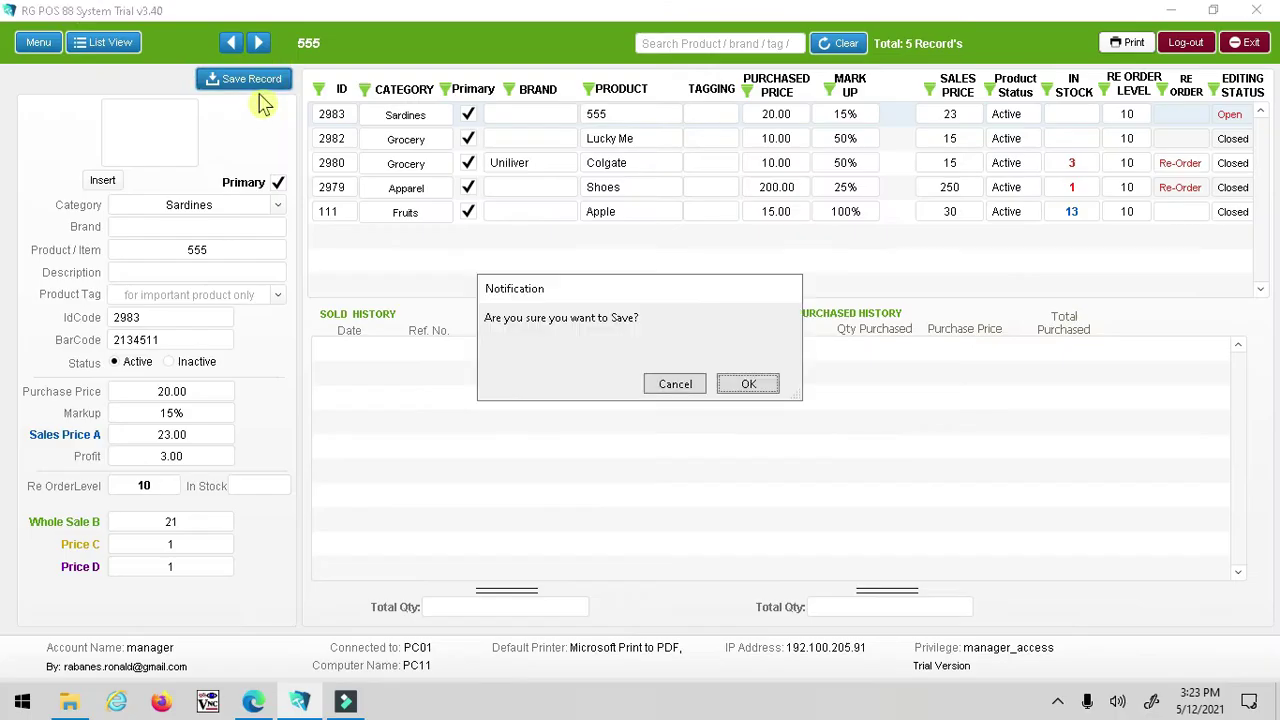
click(750, 385)
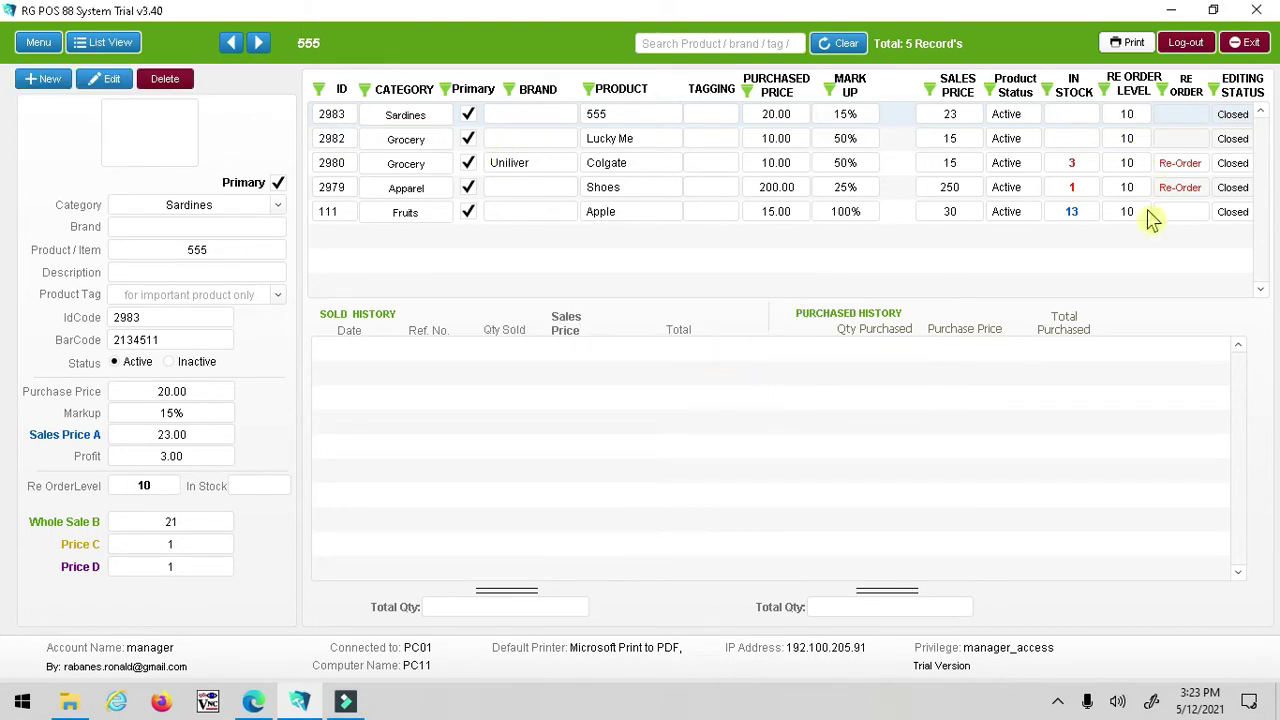
Start a new purchase record in Receiving Inventory with the company Century as supplier.
click(47, 44)
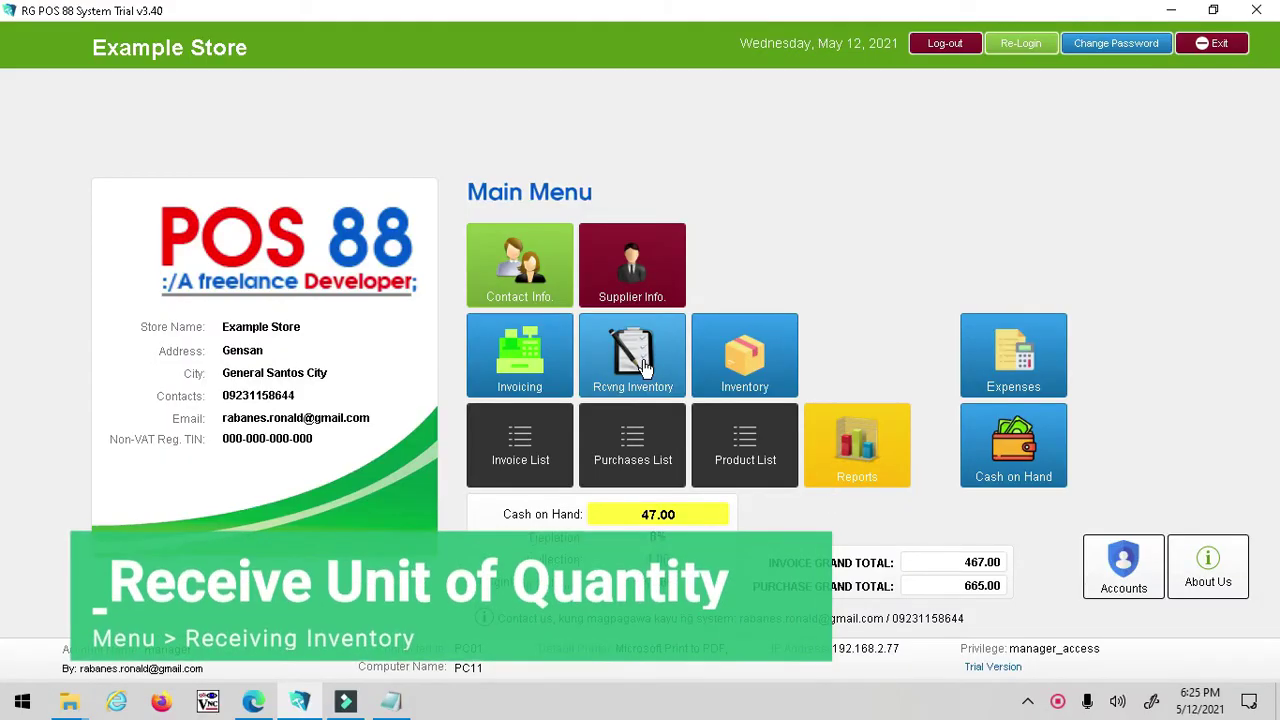
click(545, 395)
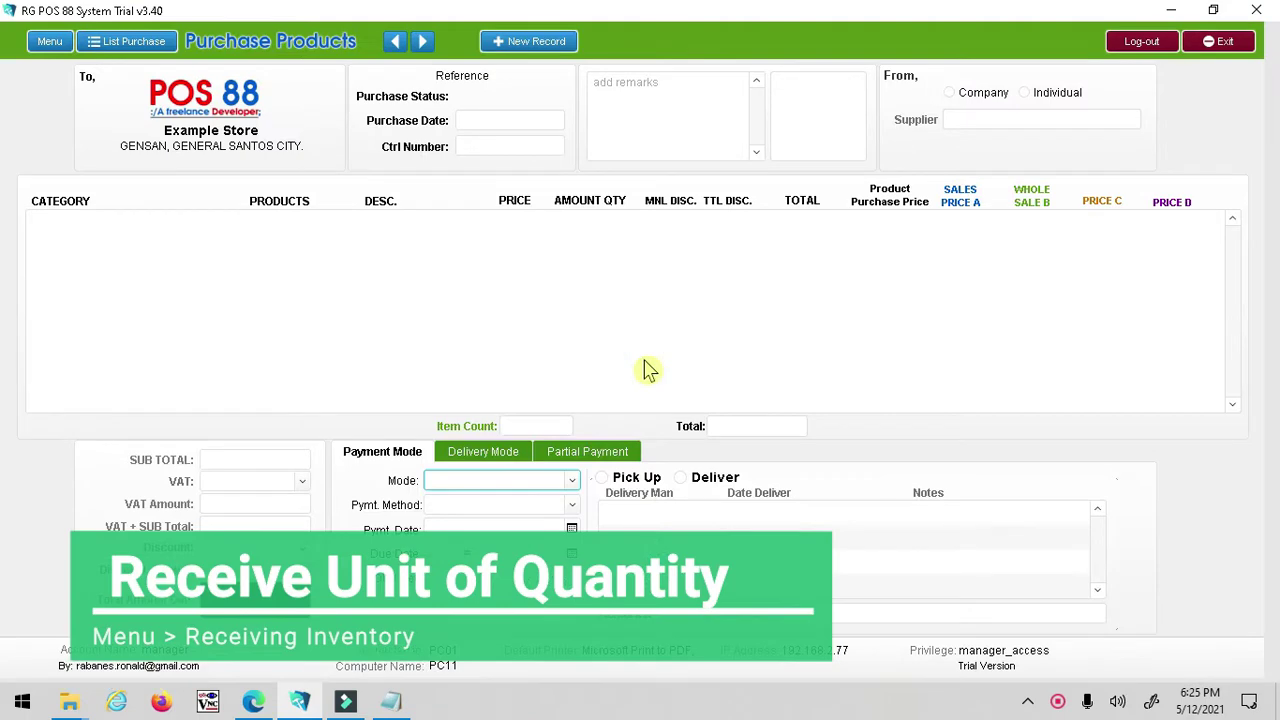
click(530, 42)
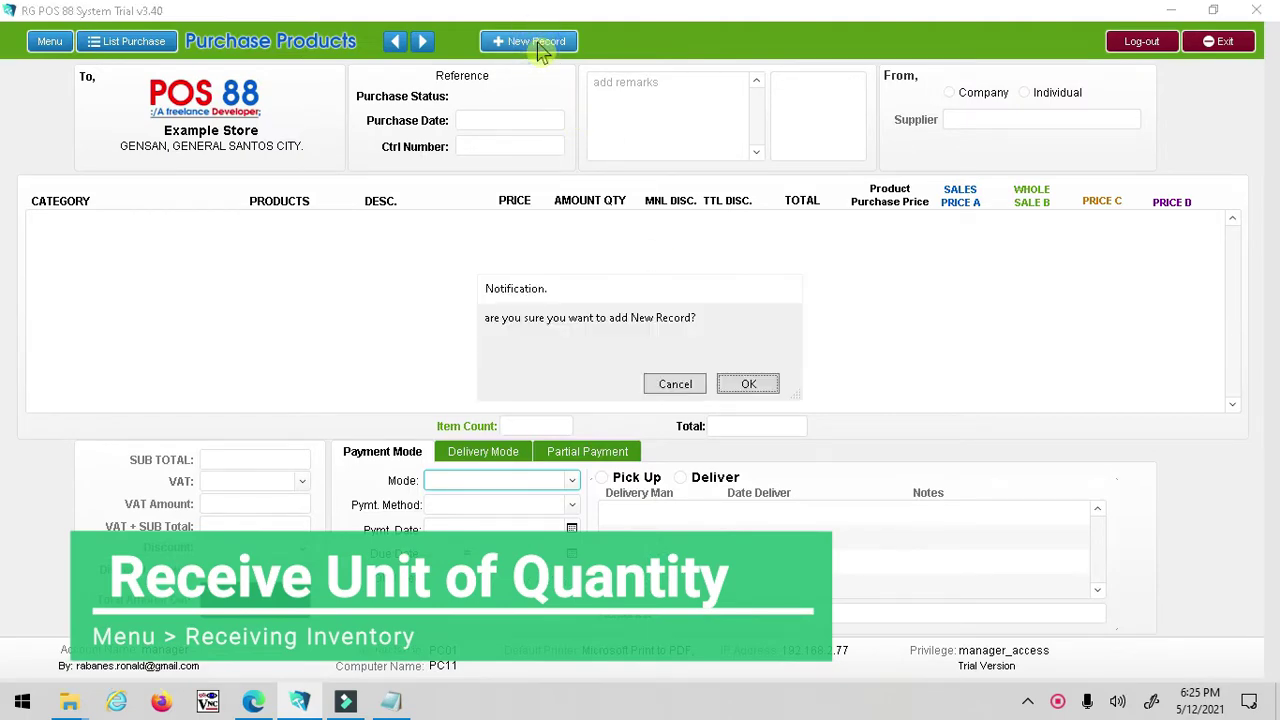
click(764, 390)
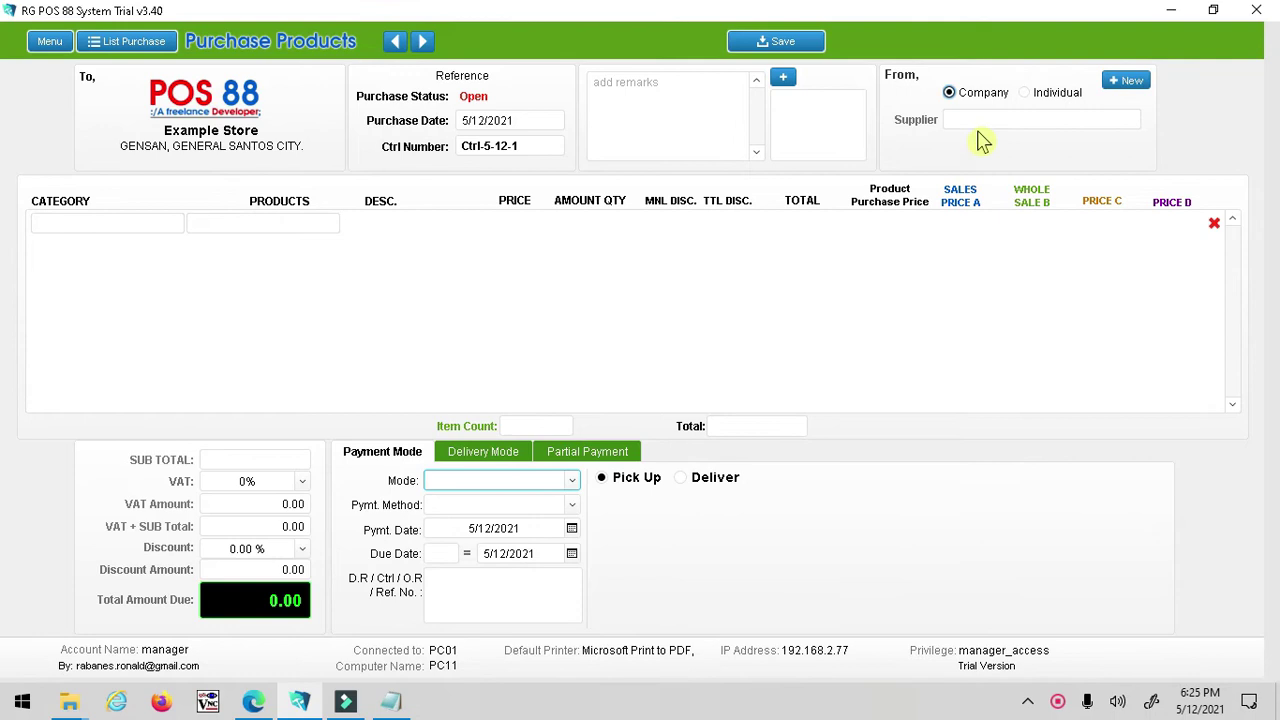
click(980, 122)
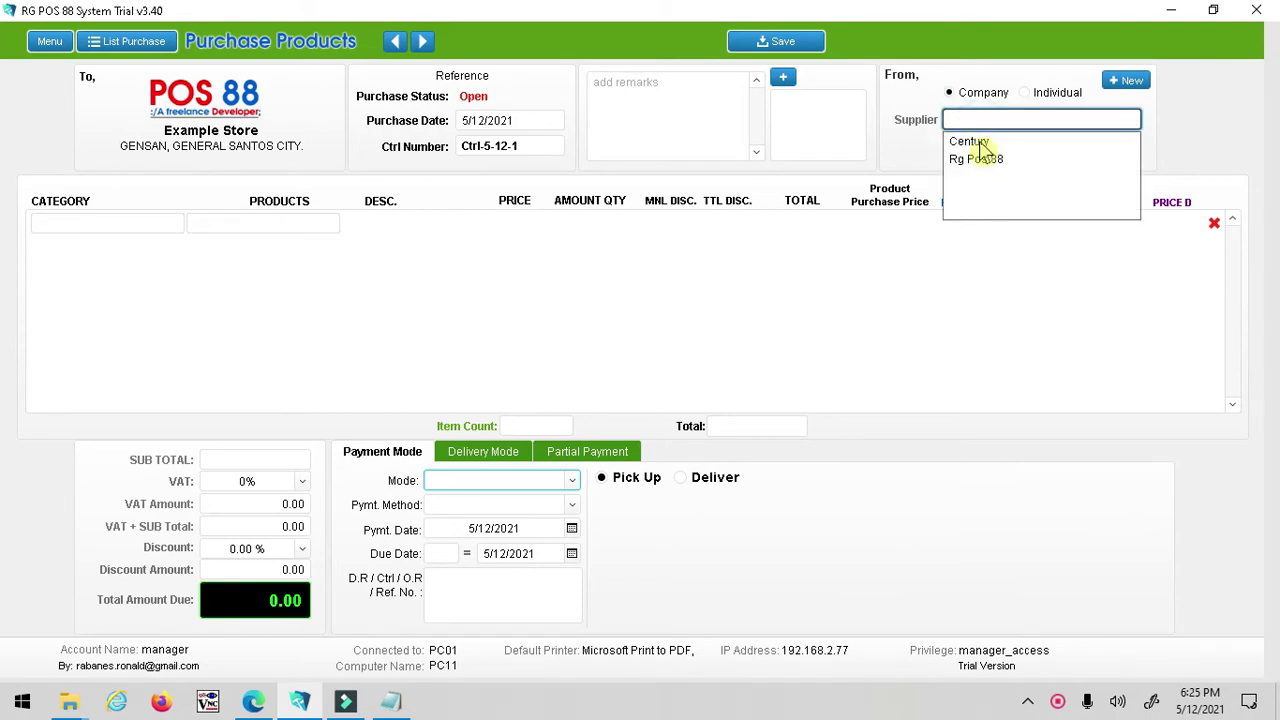
click(980, 144)
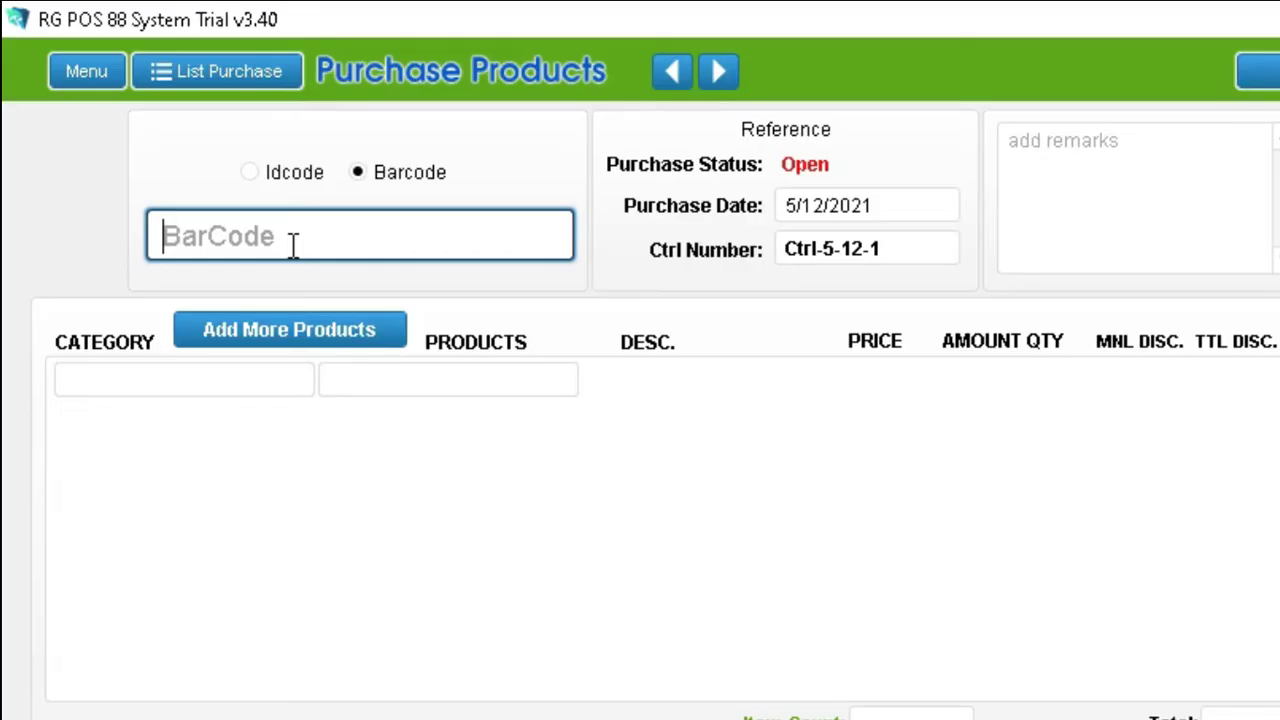
Add the product with barcode 1234511 to the purchase.
text(1234511)
key(Return)
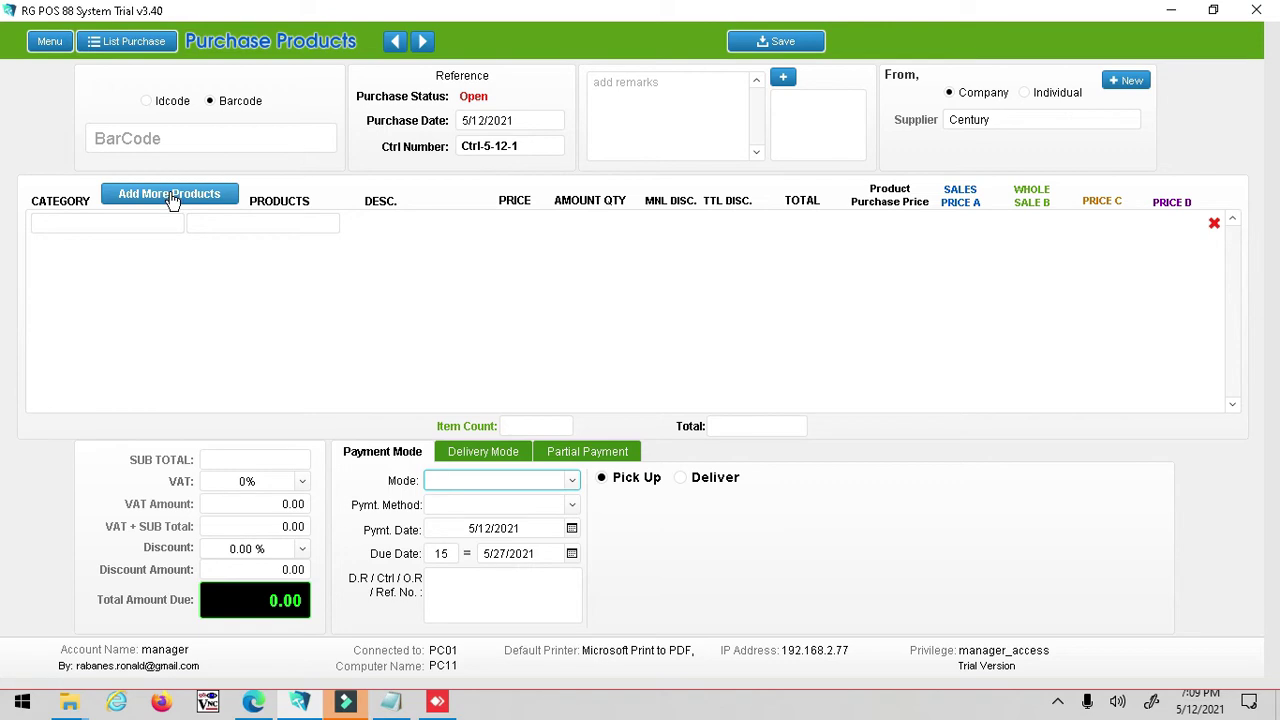
Search the primary product list for 555 and add it to the purchase with a quantity of 10.
click(170, 196)
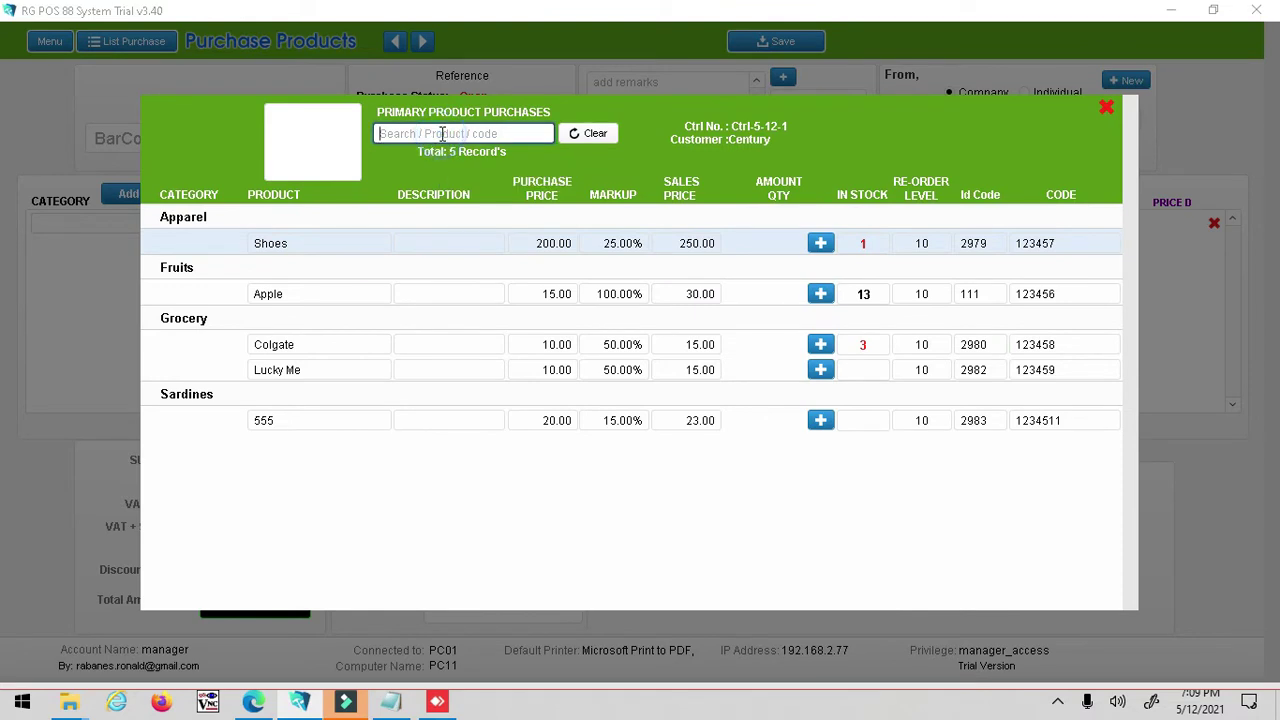
click(442, 133)
text(555)
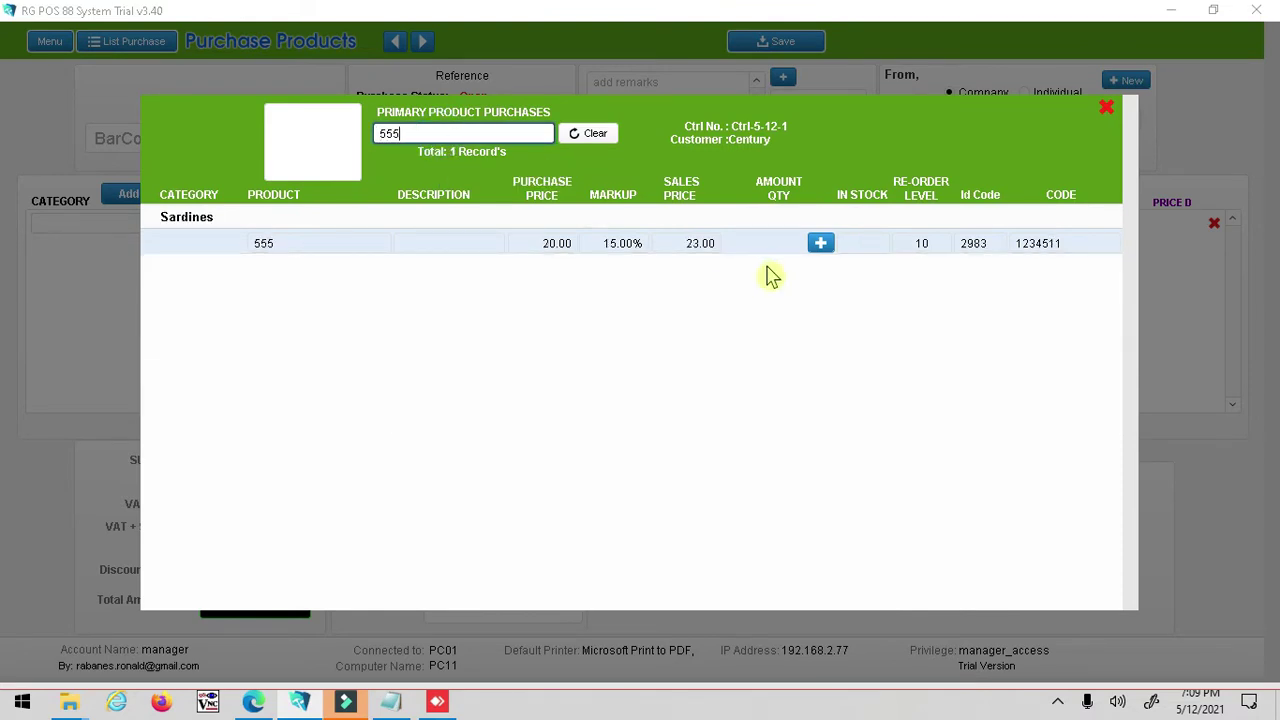
click(817, 250)
click(818, 252)
click(818, 252)
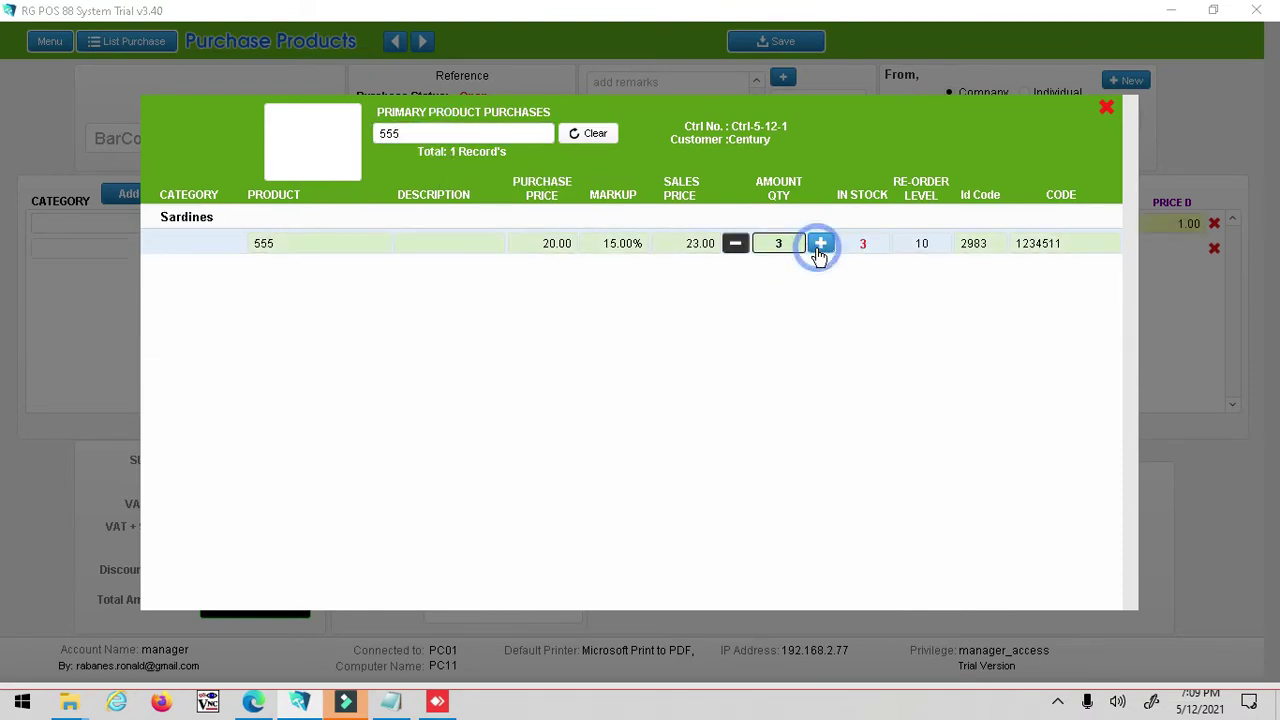
click(818, 253)
click(819, 254)
click(819, 255)
click(819, 255)
click(819, 255)
click(819, 255)
click(819, 255)
click(1106, 108)
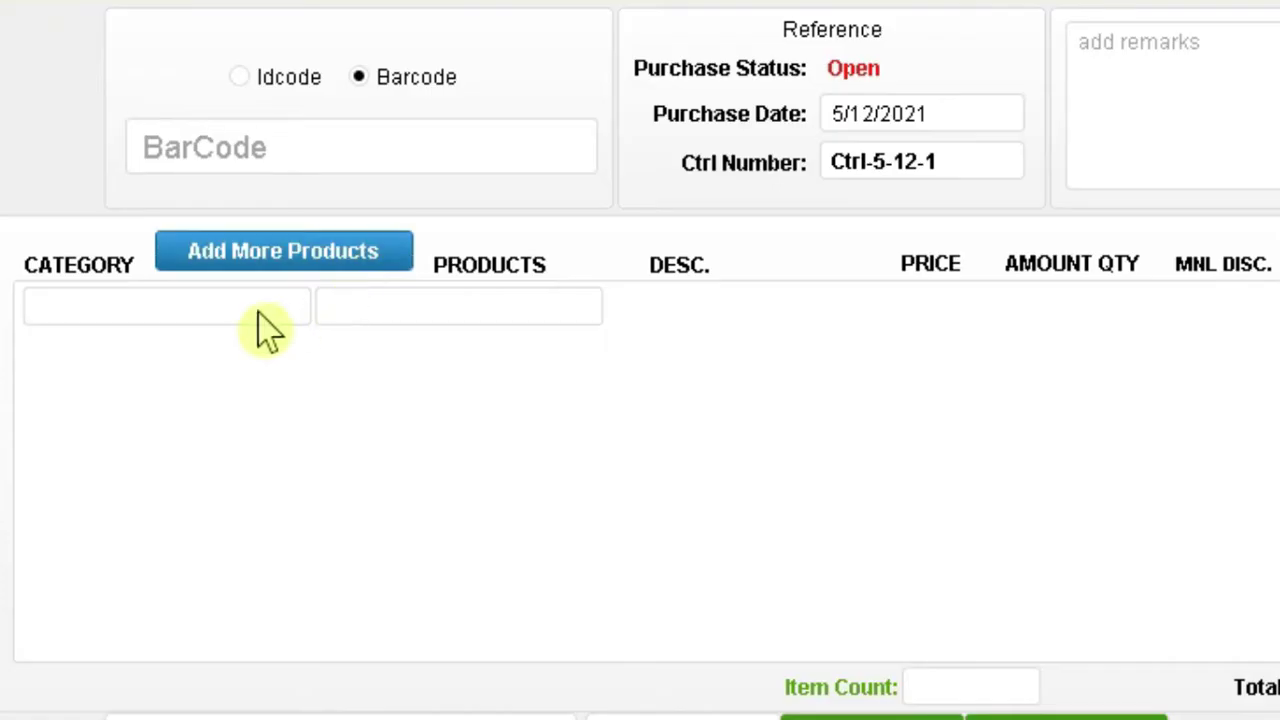
Fill the first purchase line with category Sardines and product 555.
click(140, 223)
click(112, 455)
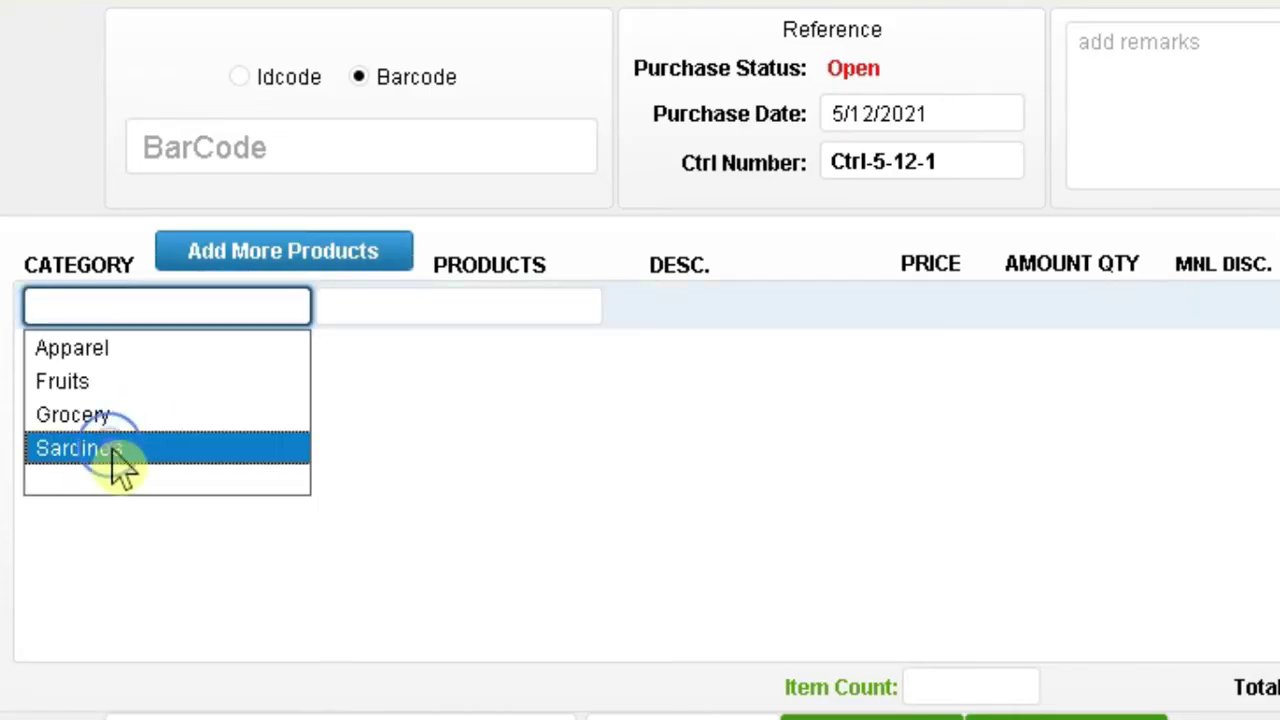
click(394, 363)
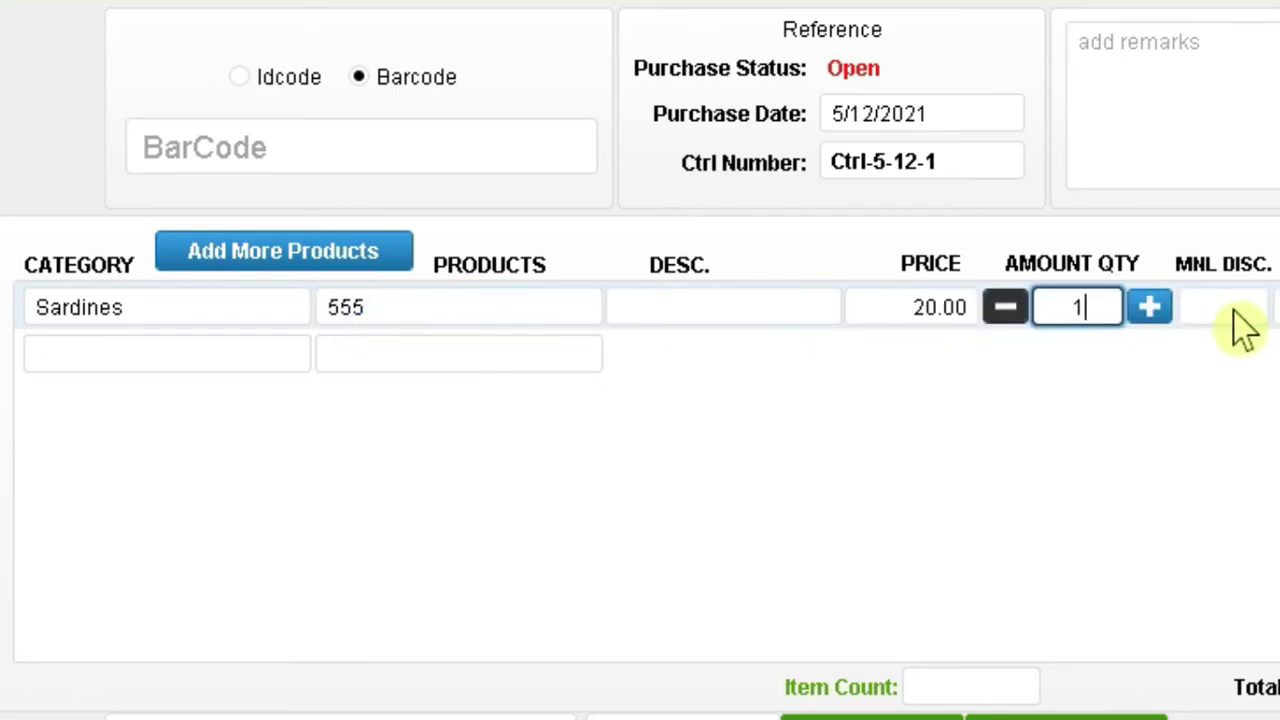
Set the quantity of product 555 on the purchase line to 10.
click(1147, 310)
click(1147, 310)
click(1147, 310)
click(1149, 310)
click(1149, 310)
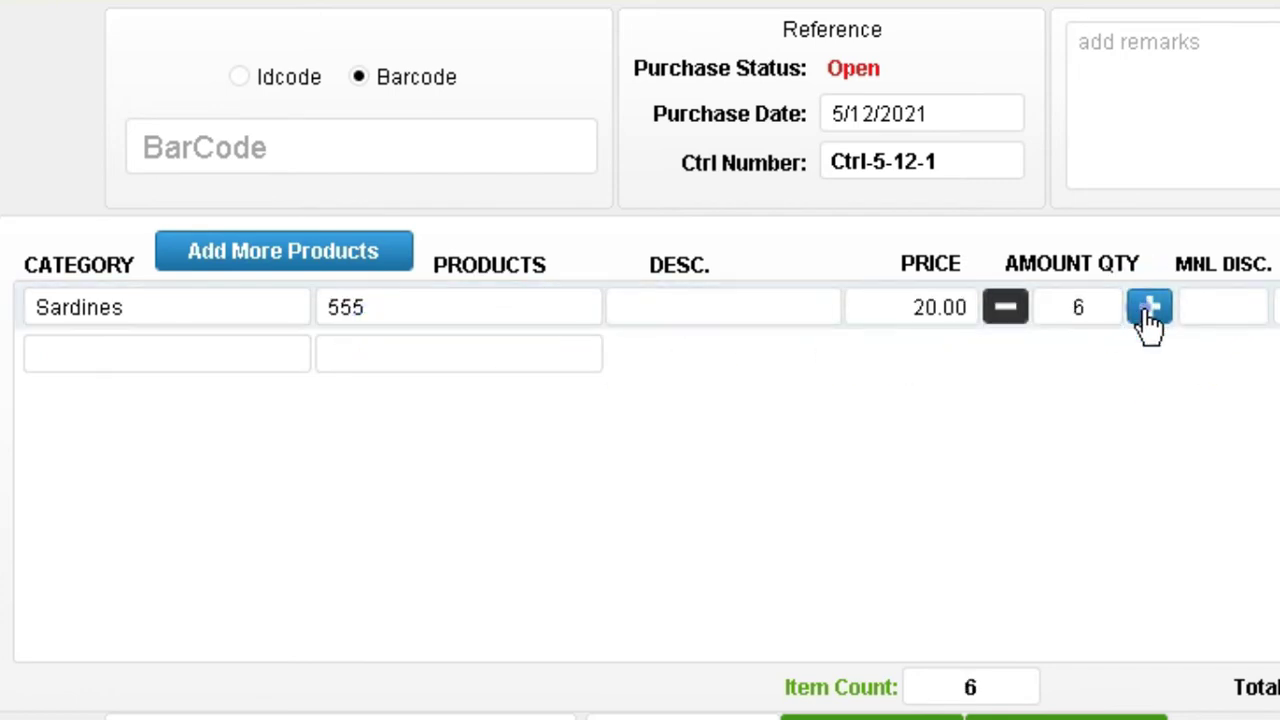
click(1149, 310)
click(1149, 310)
click(1149, 310)
click(1149, 310)
click(1149, 310)
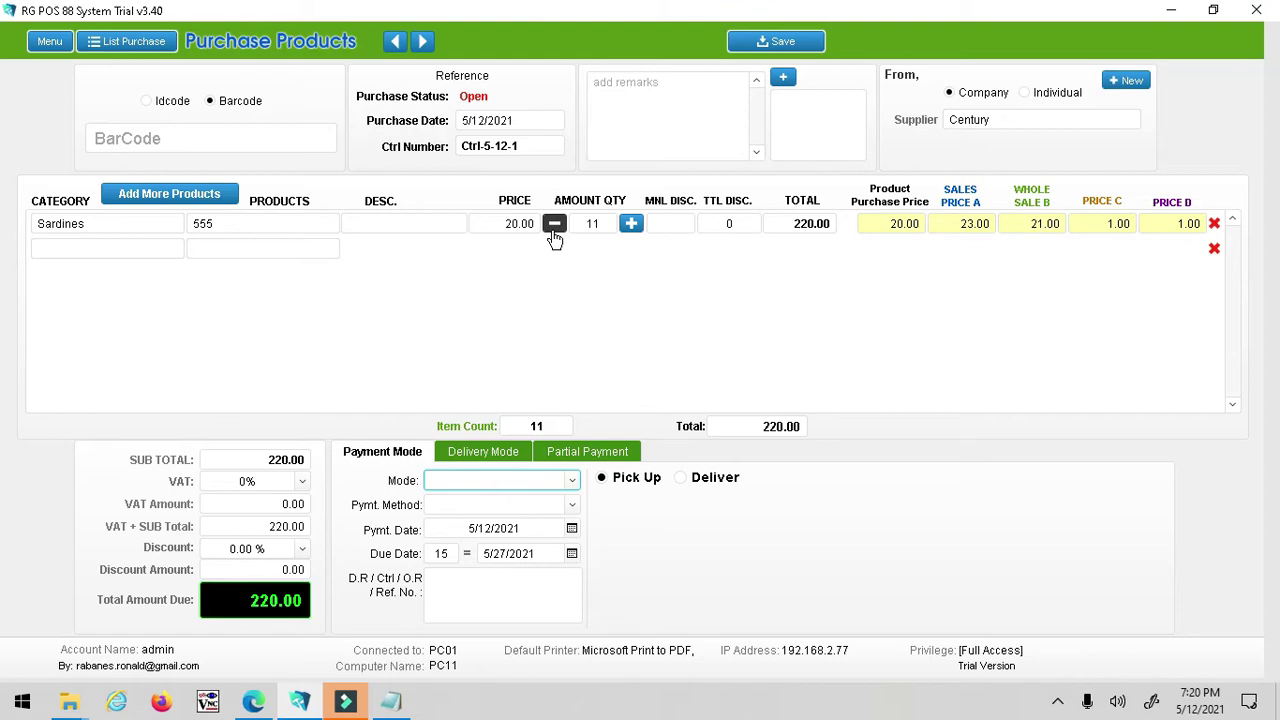
click(555, 225)
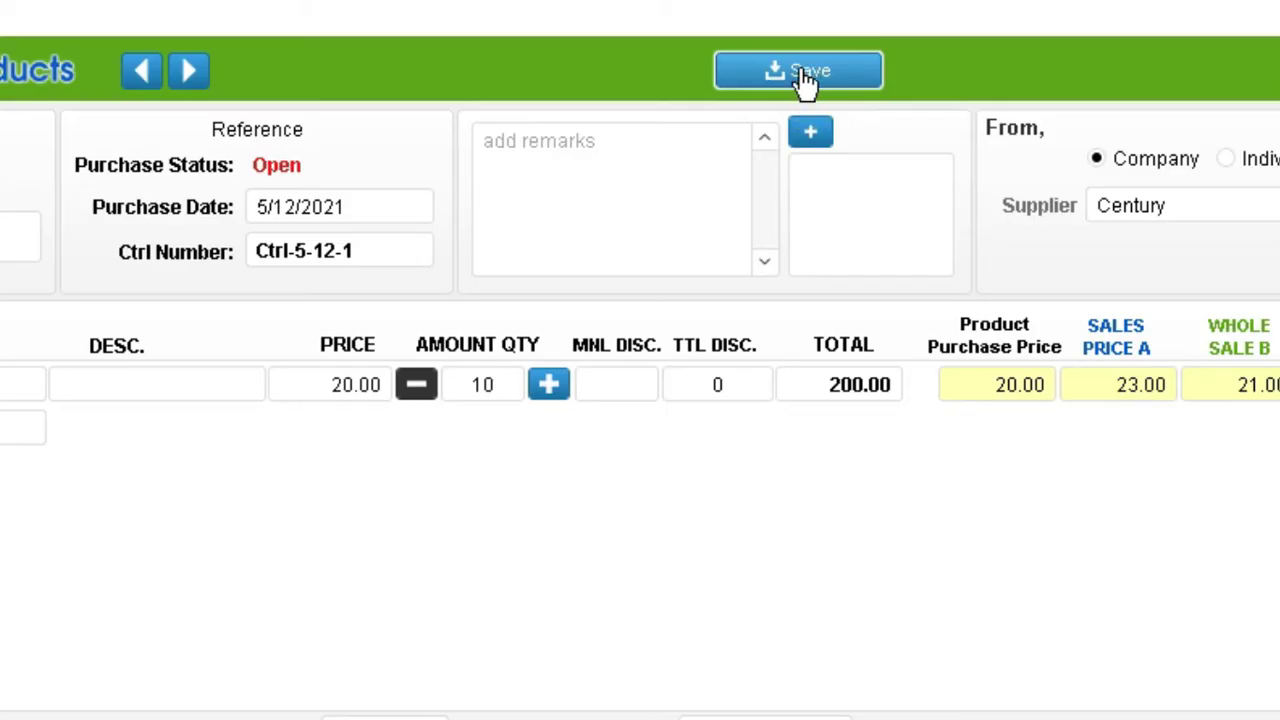
Save the purchase record, marking it as not paid.
click(806, 74)
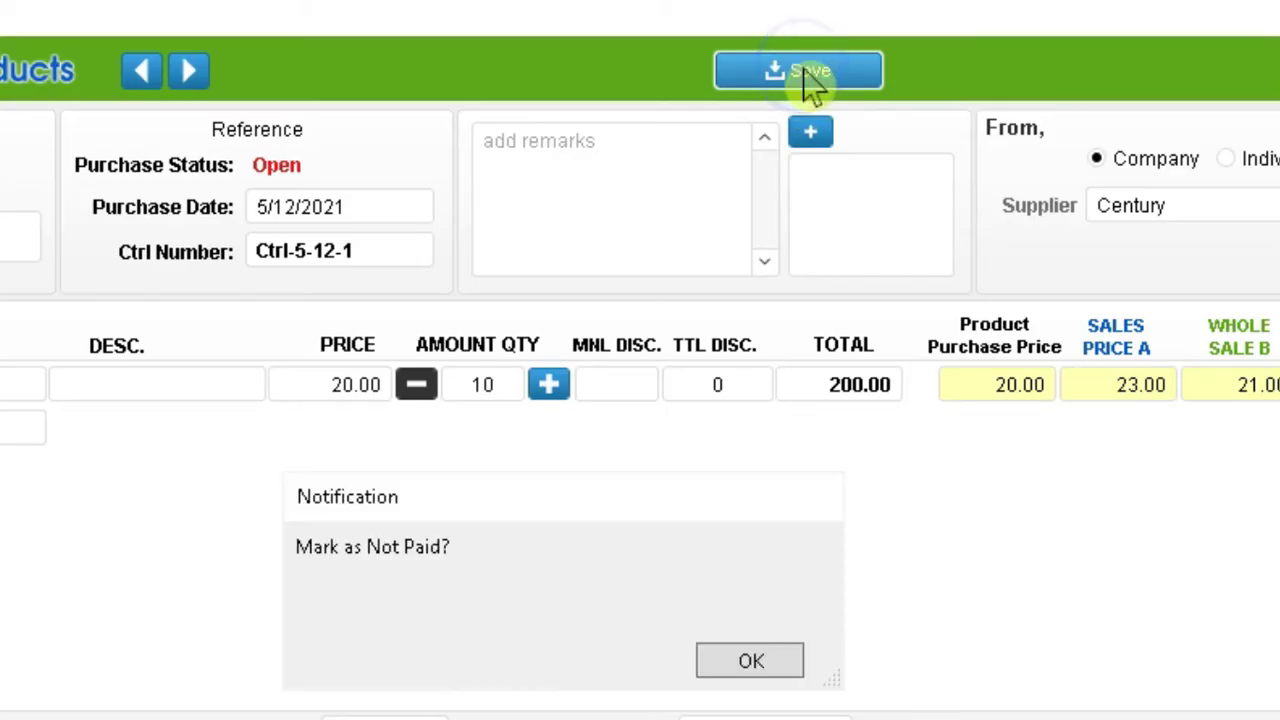
click(766, 677)
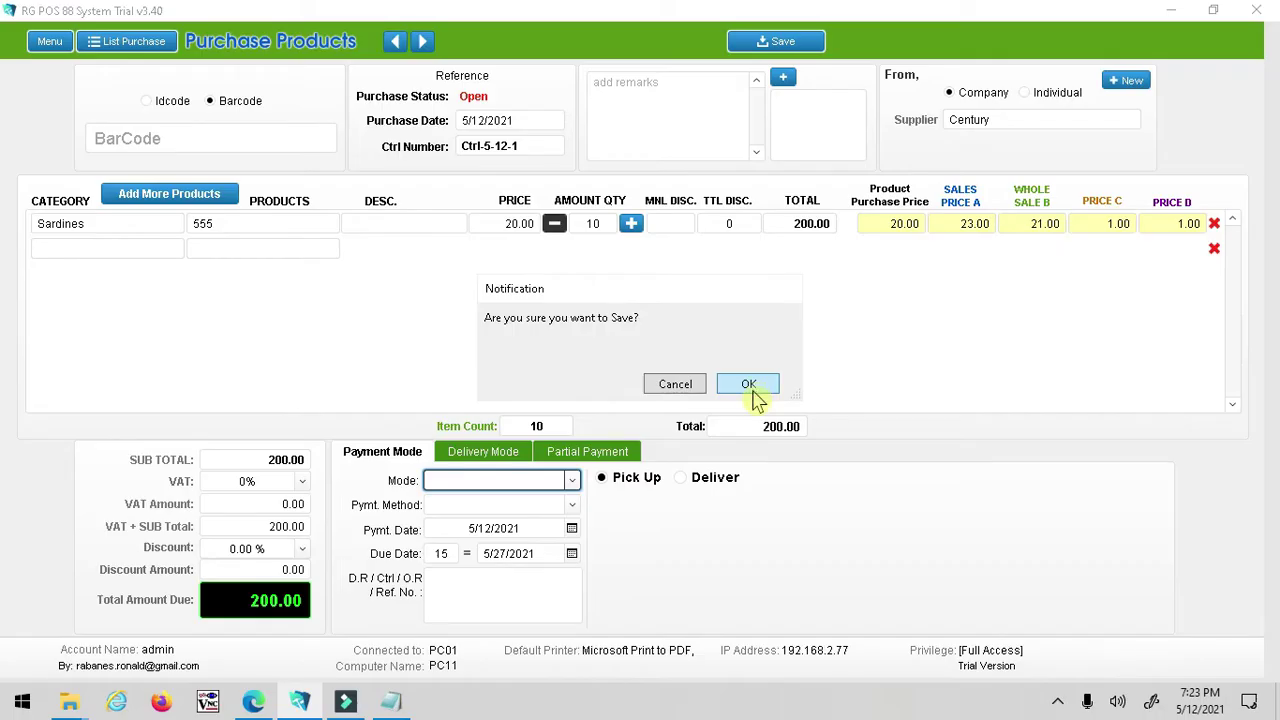
click(755, 394)
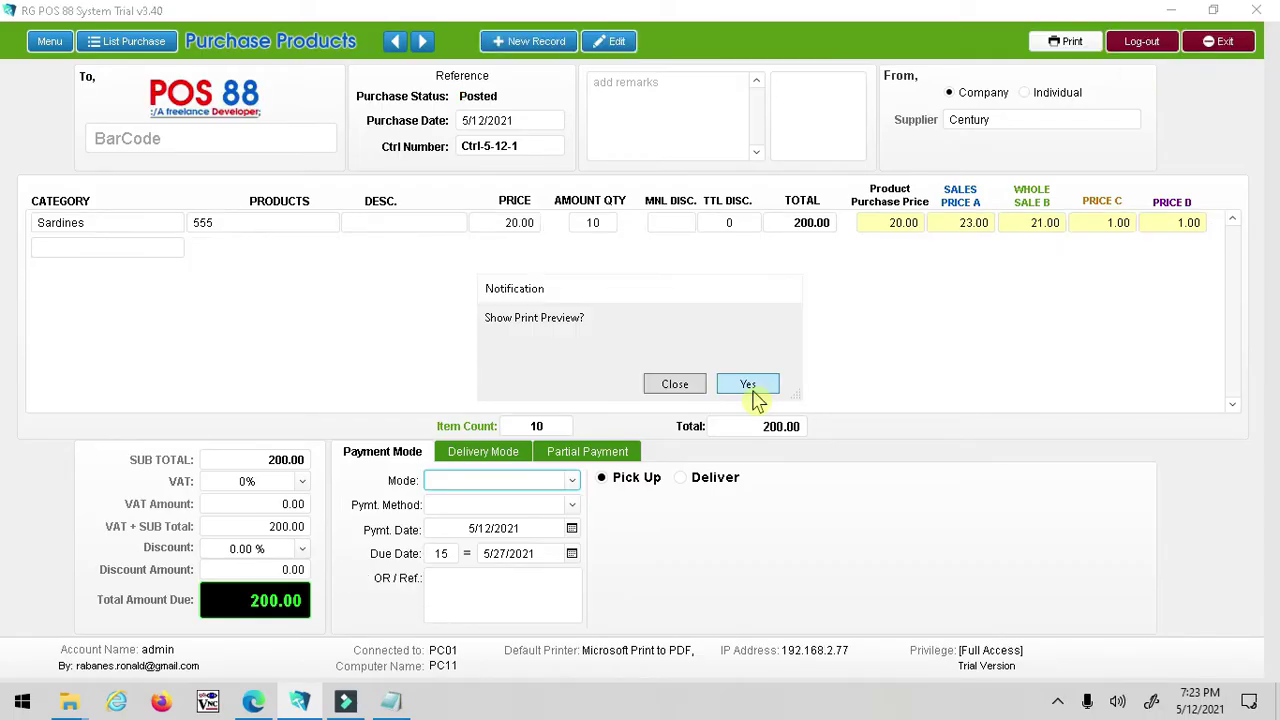
Examine the purchase order's print preview and its print settings, and close both without printing.
click(748, 386)
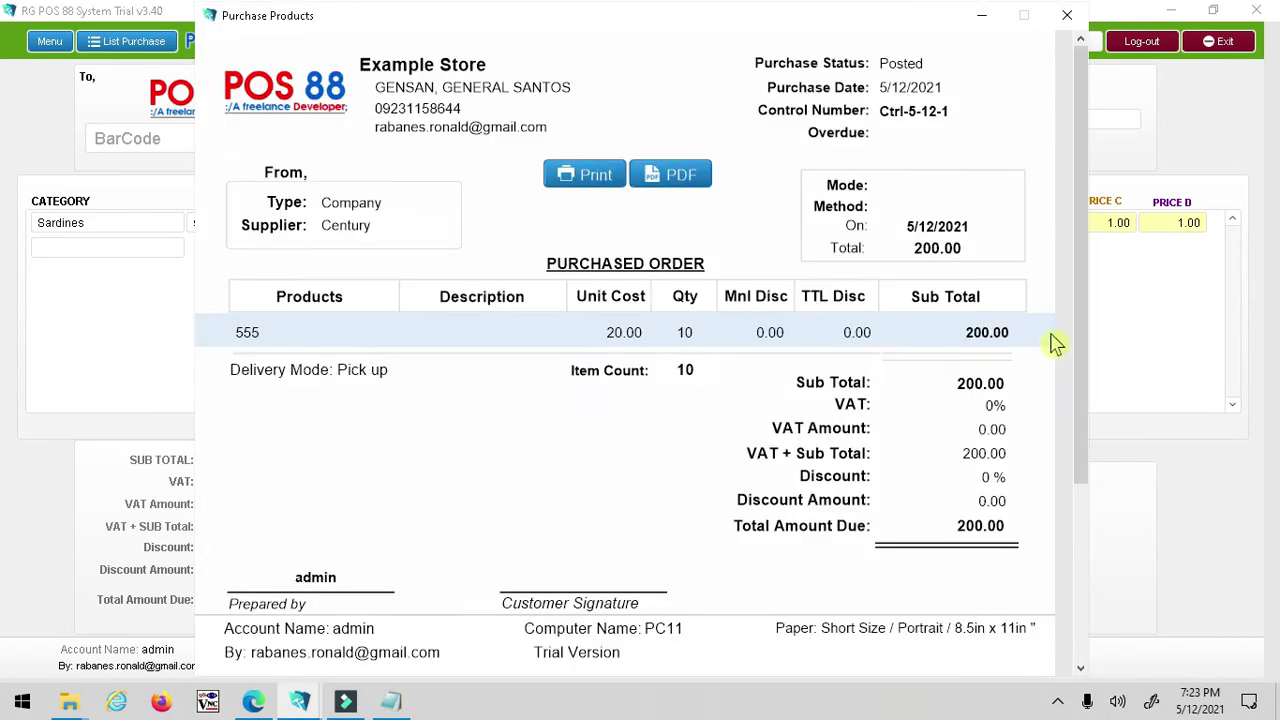
drag(1090, 258, 1095, 180)
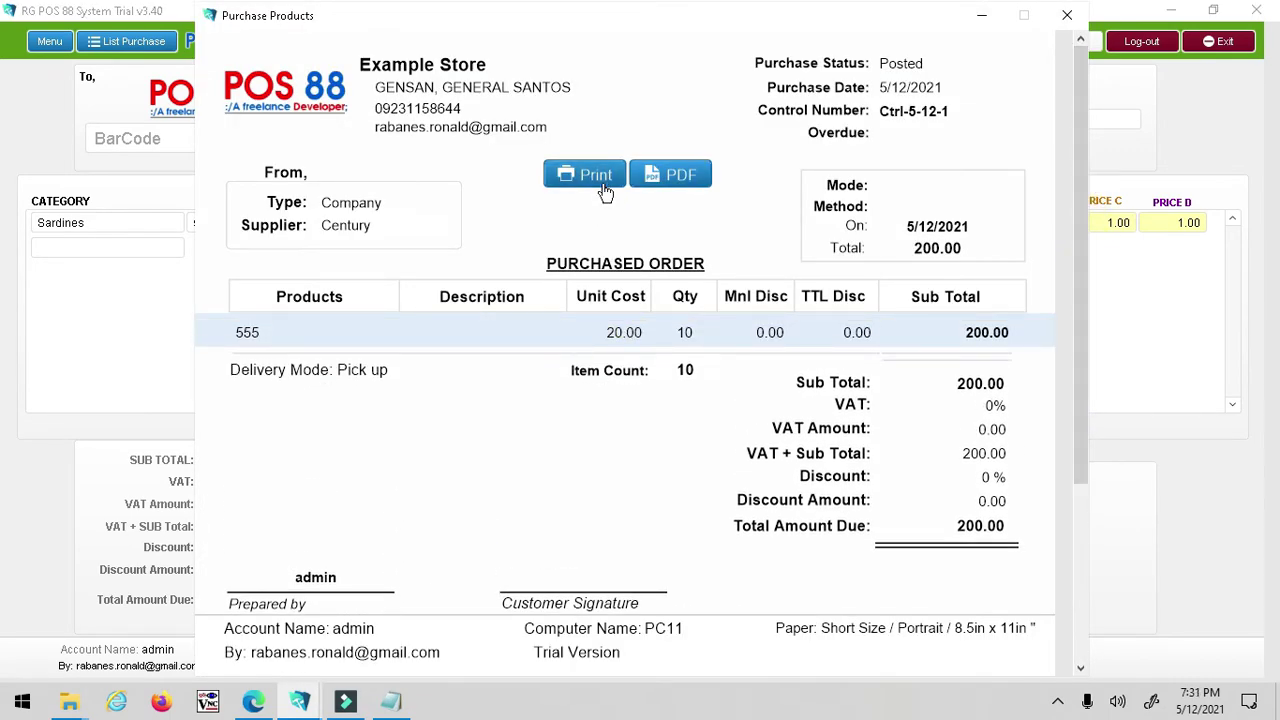
click(600, 180)
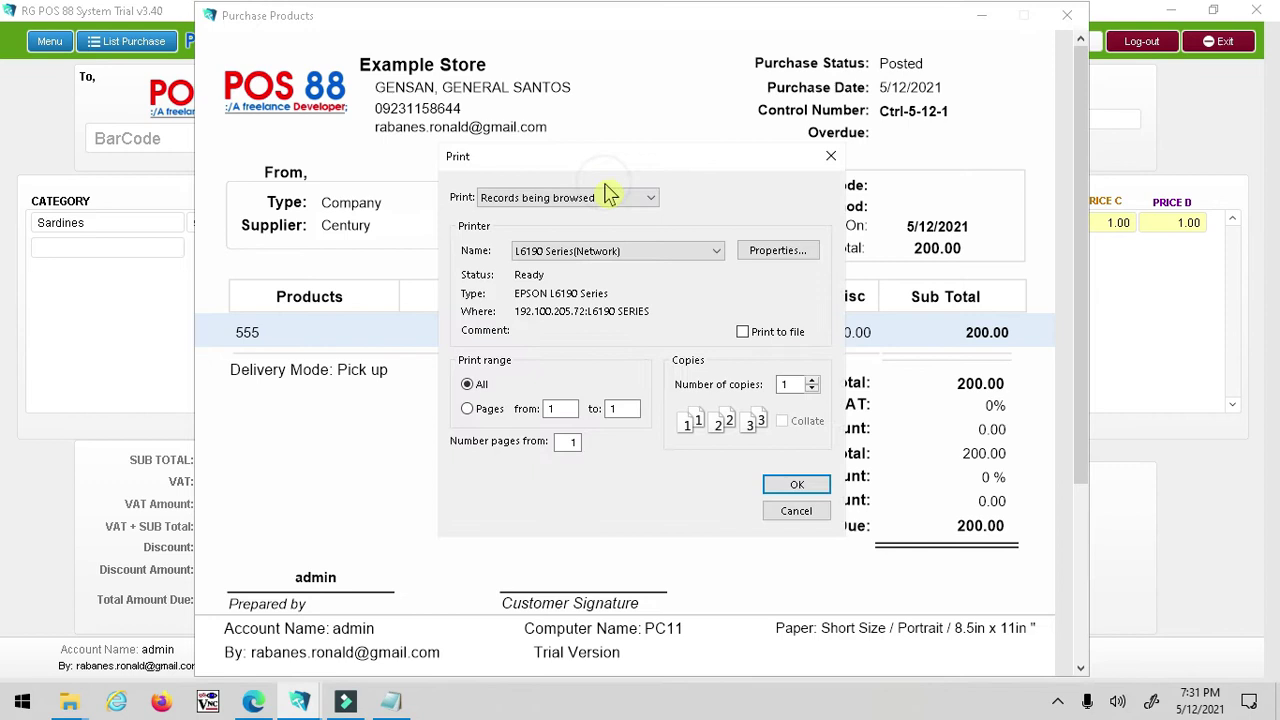
click(830, 157)
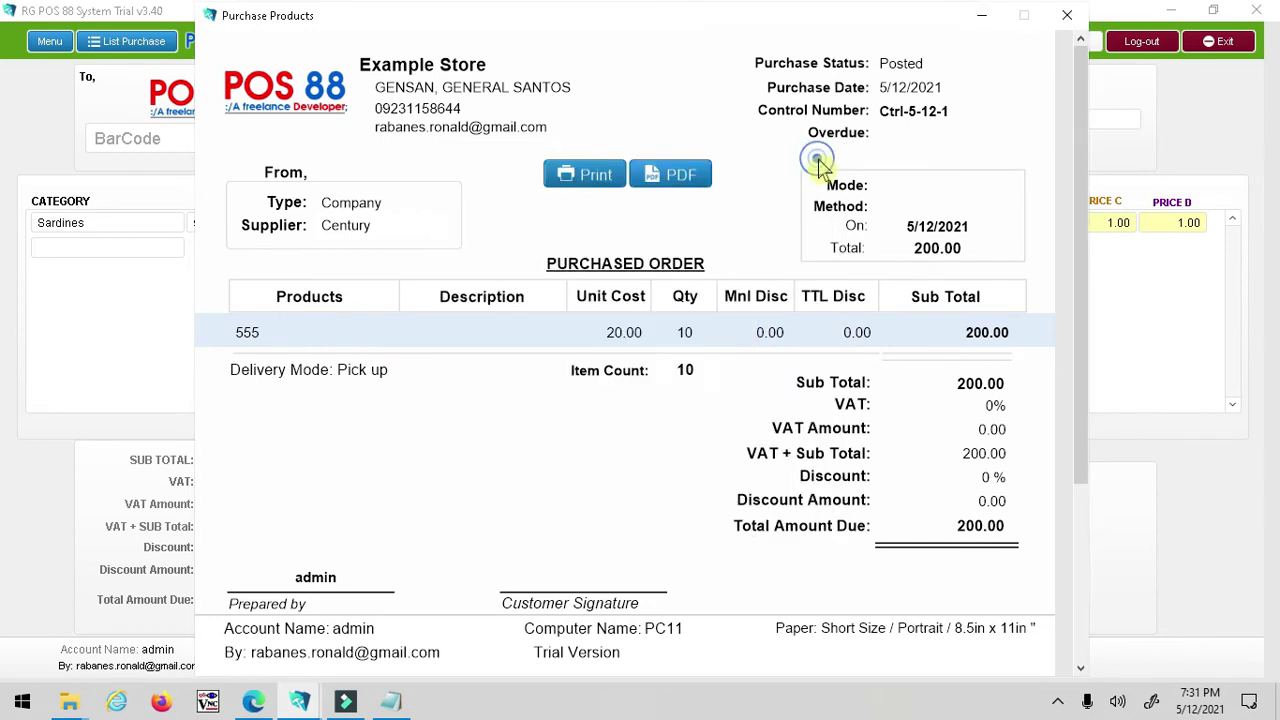
click(1068, 18)
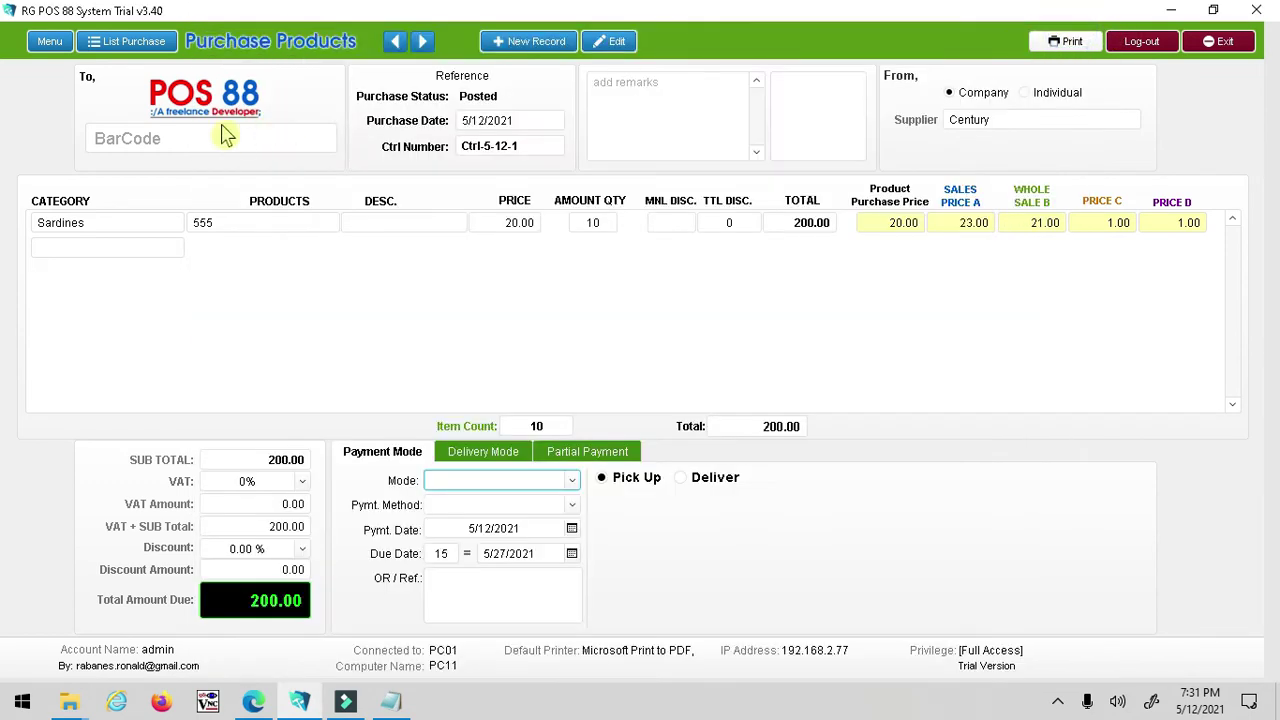
Create a new invoice record billed to the individual walk-in guest customer.
click(52, 48)
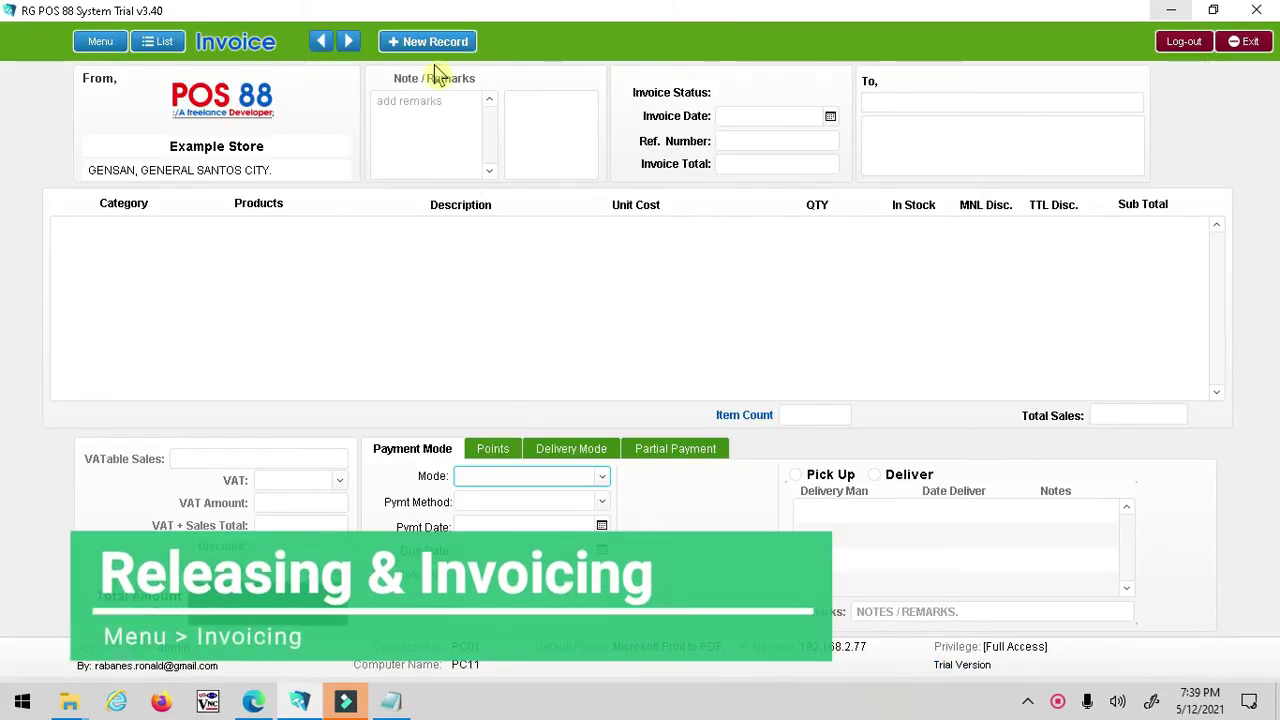
click(420, 41)
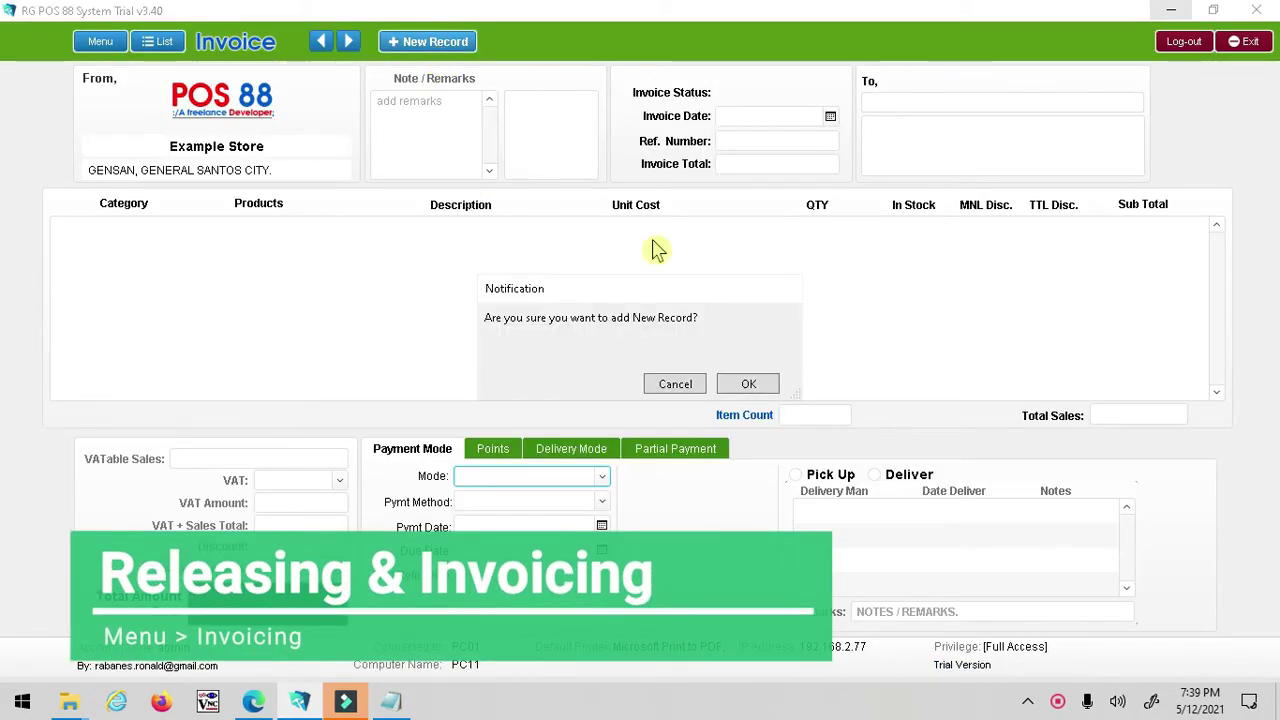
click(752, 384)
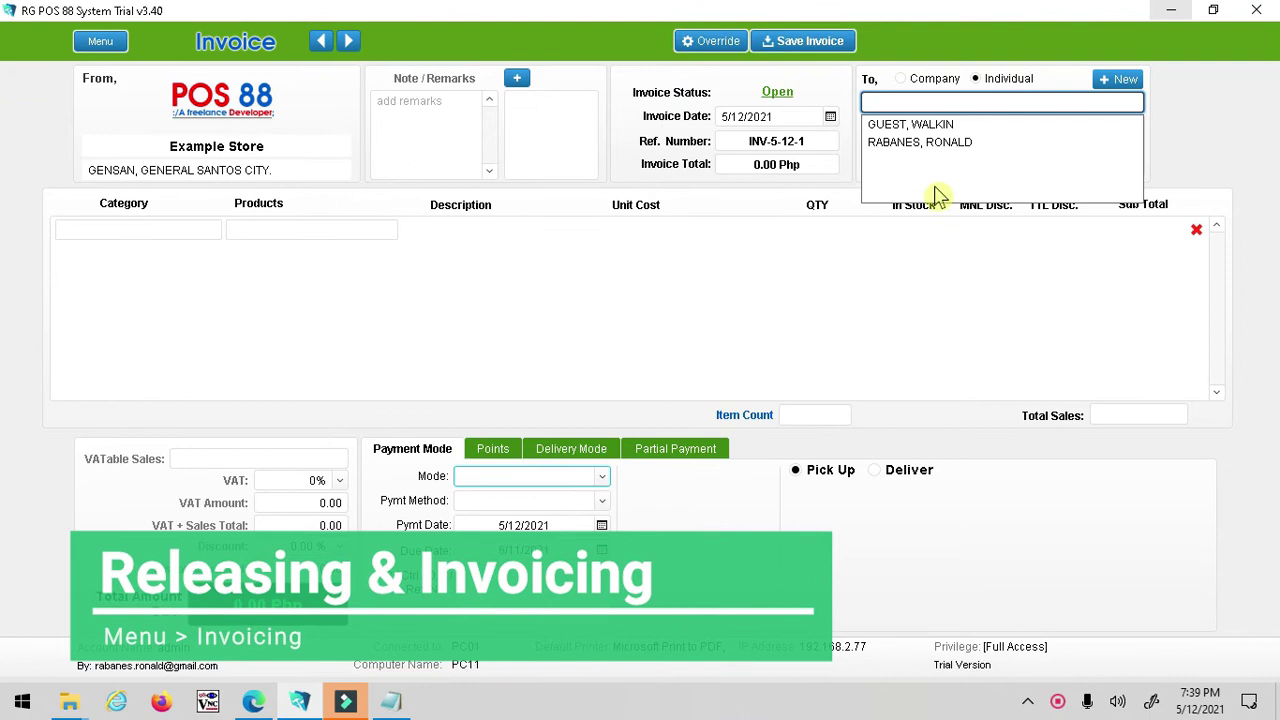
click(925, 126)
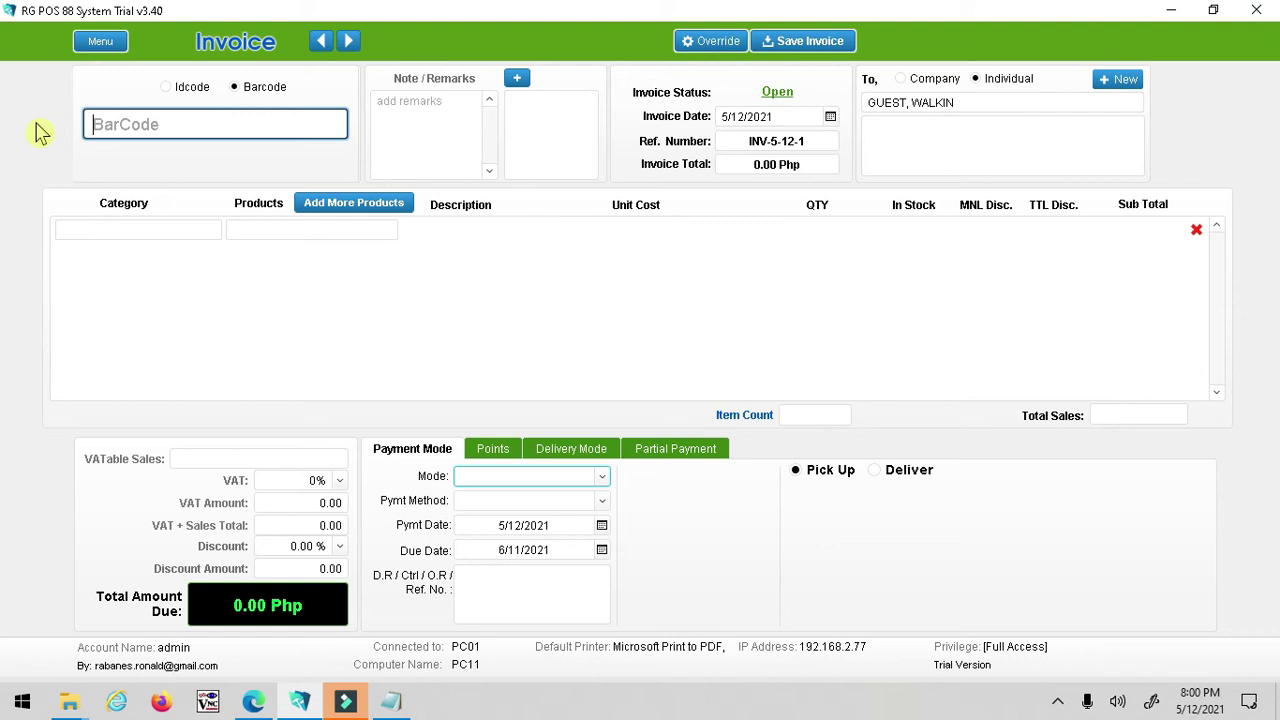
Add the product with barcode 1234511 to the invoice and set its quantity to 10.
text(1234511)
key(Return)
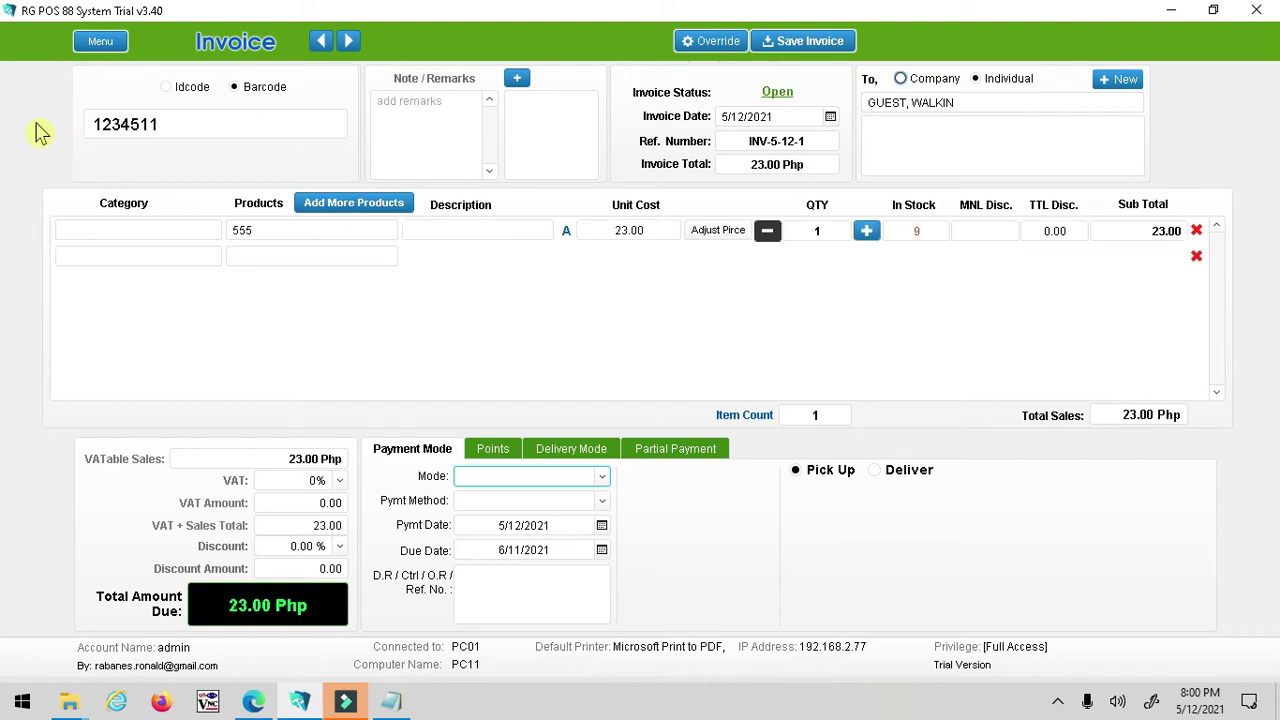
click(867, 231)
click(867, 231)
click(868, 232)
click(868, 232)
click(868, 232)
click(868, 232)
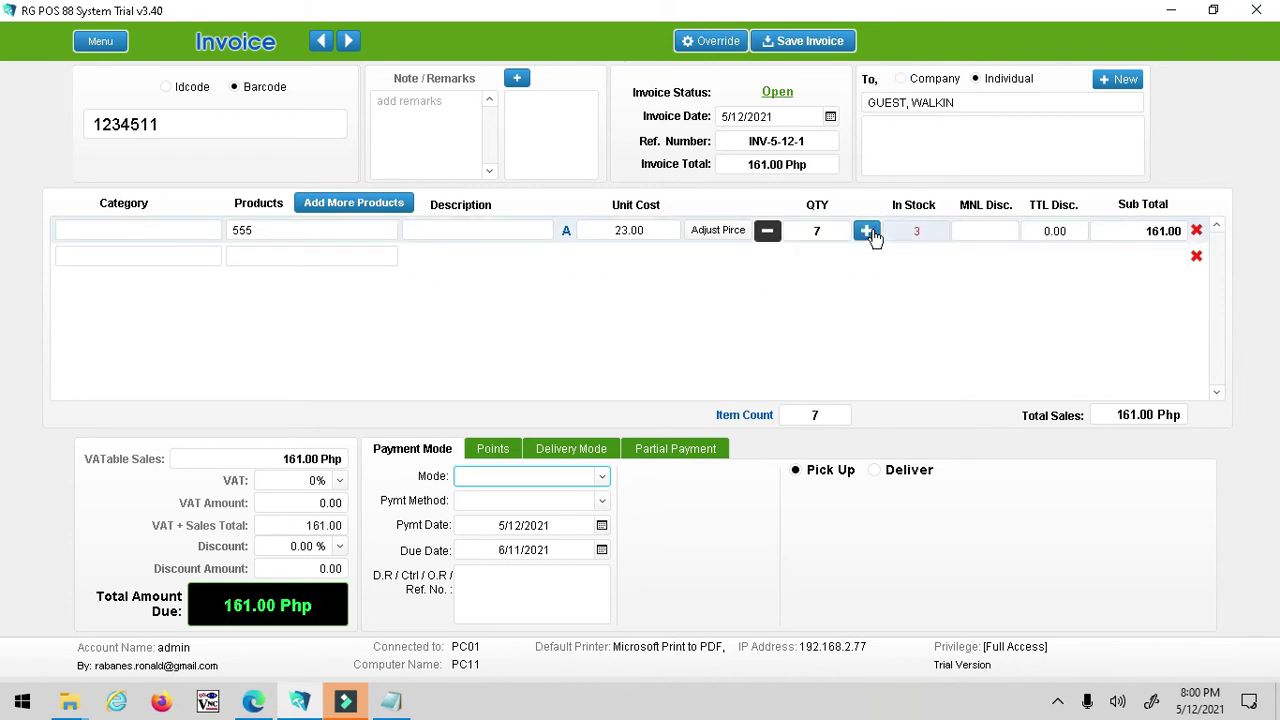
click(868, 232)
click(868, 232)
click(868, 232)
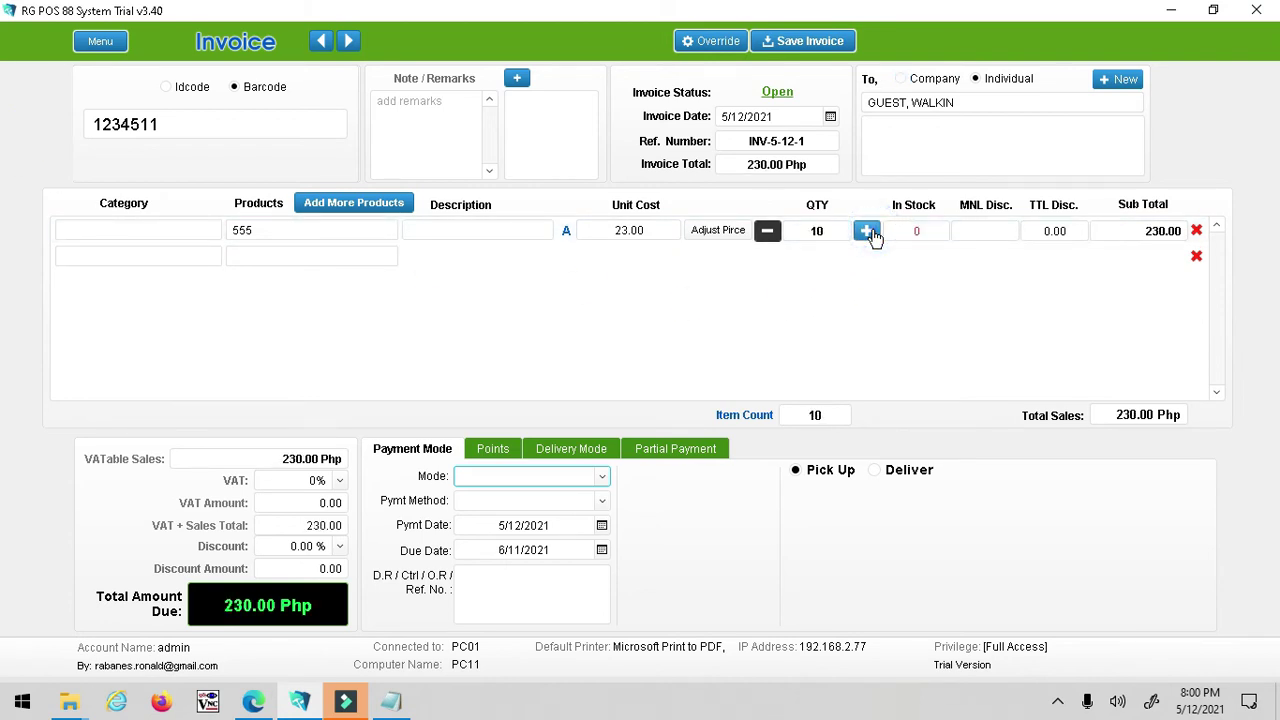
click(853, 241)
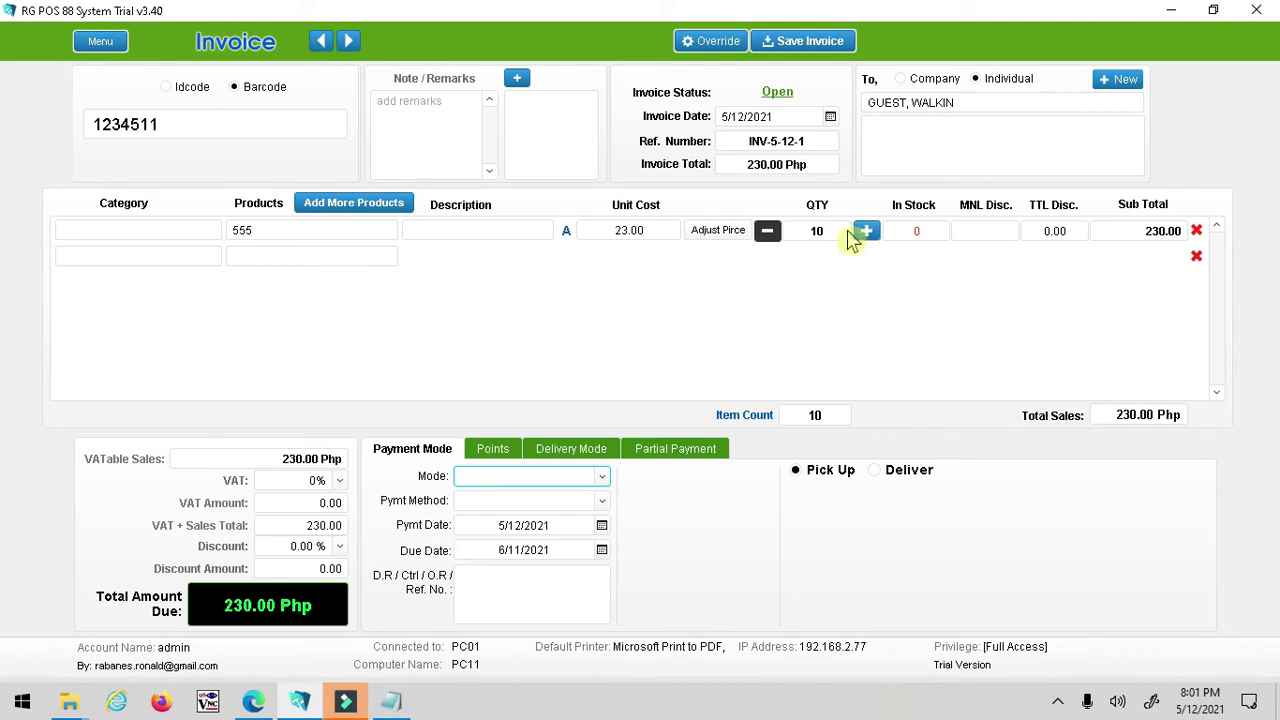
Save the walk-in guest's invoice and answer the confirmation prompts.
click(810, 48)
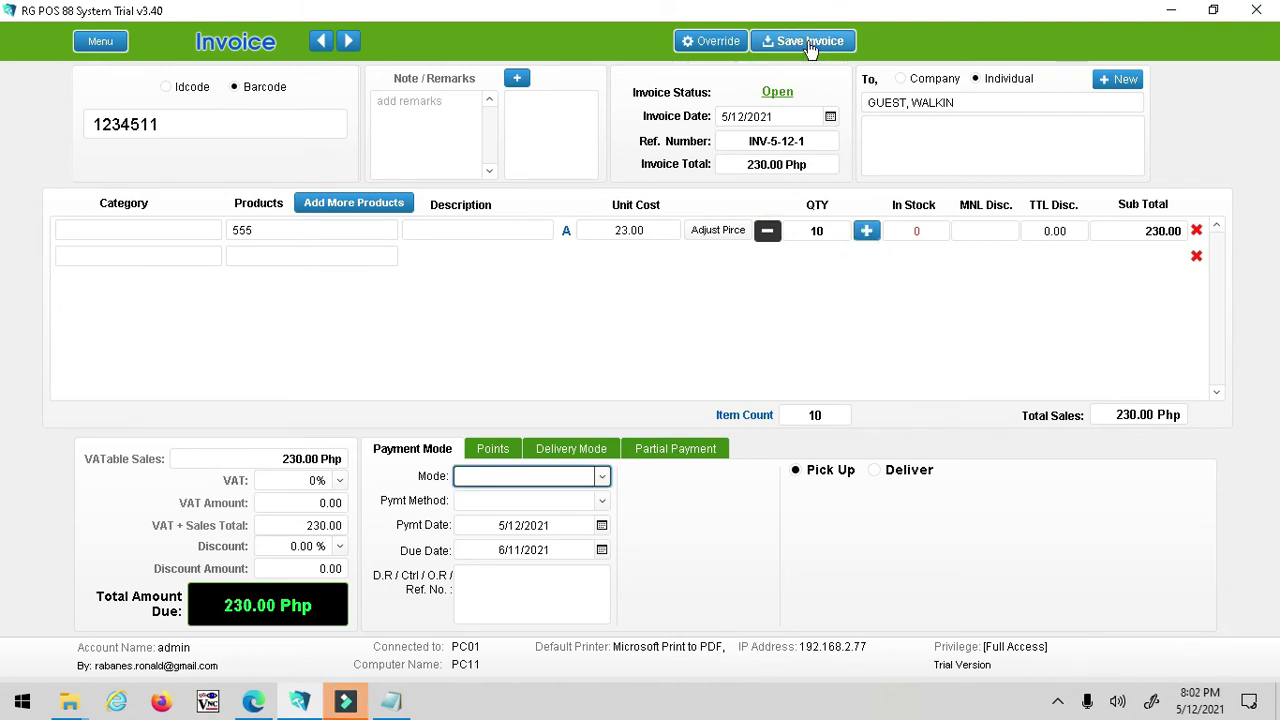
click(776, 384)
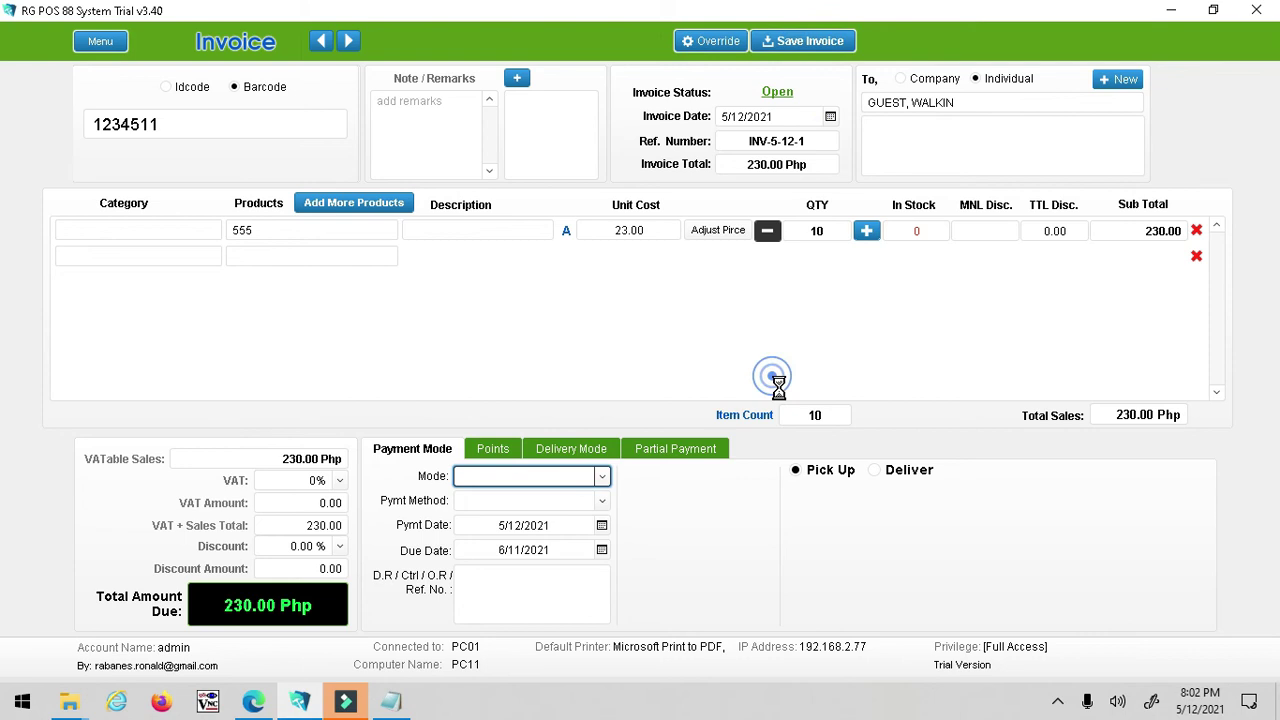
click(770, 384)
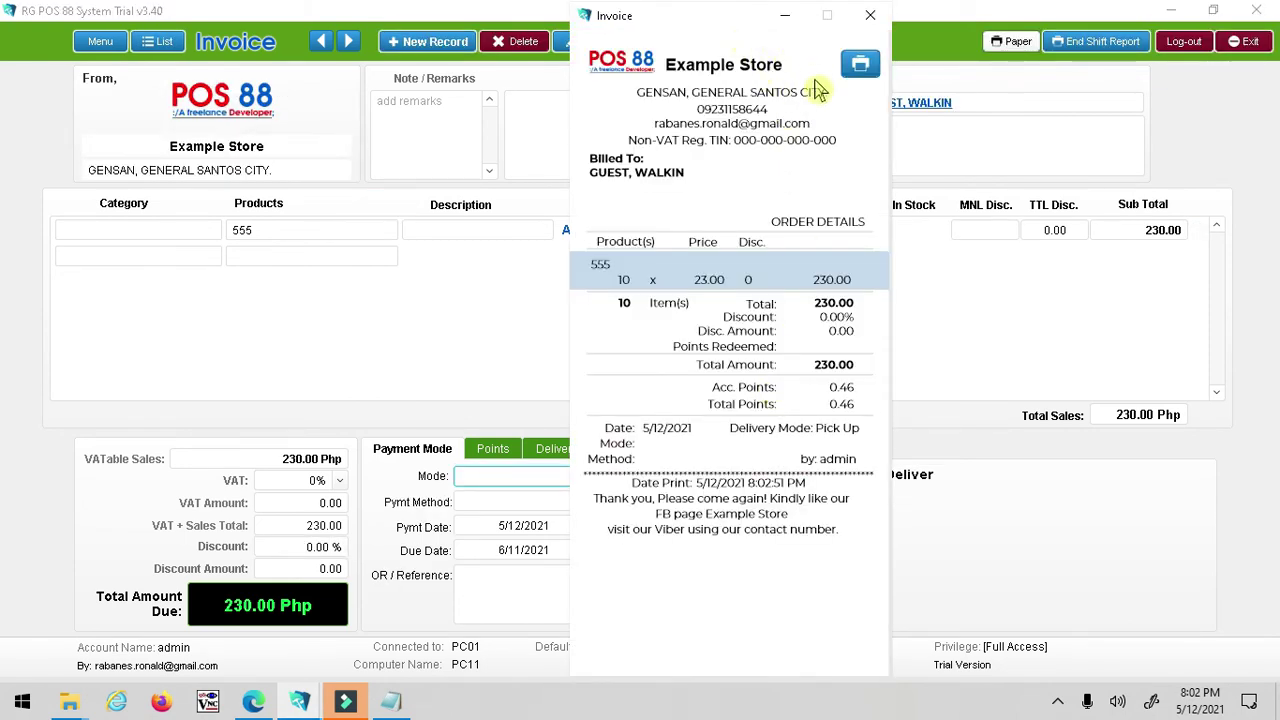
Examine the invoice receipt's print settings, and close them and the receipt without printing.
click(858, 66)
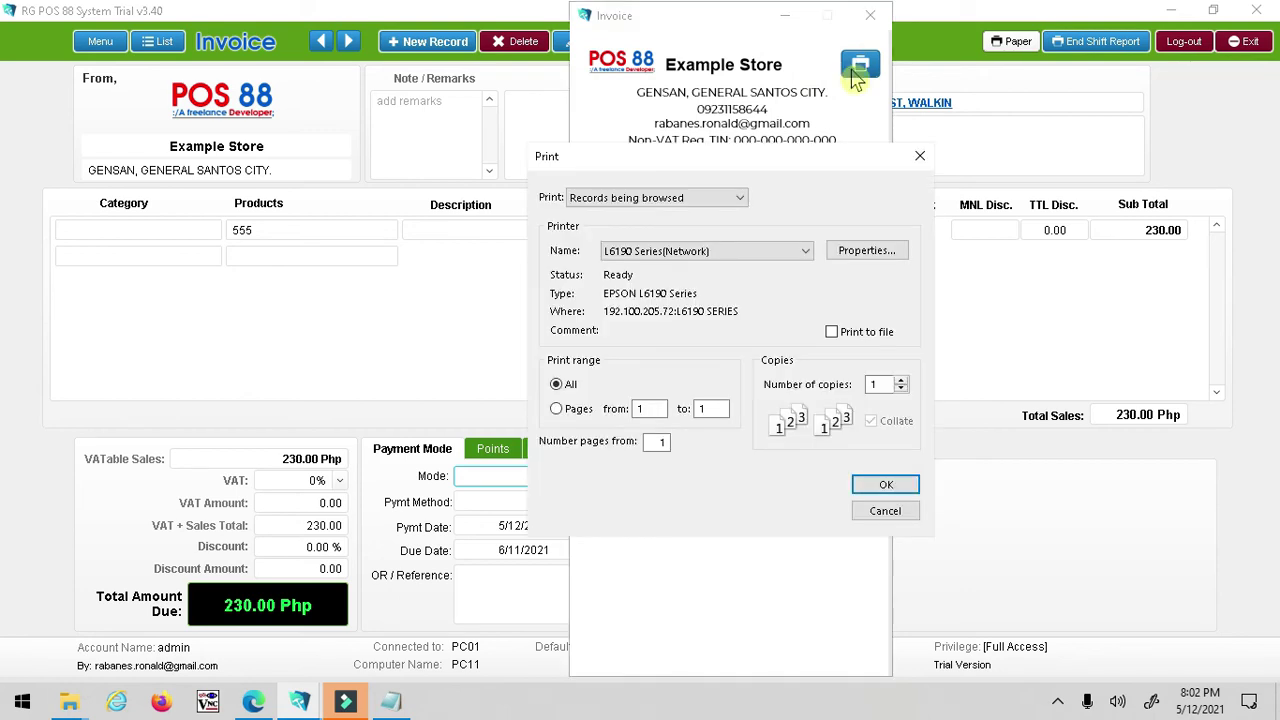
click(920, 162)
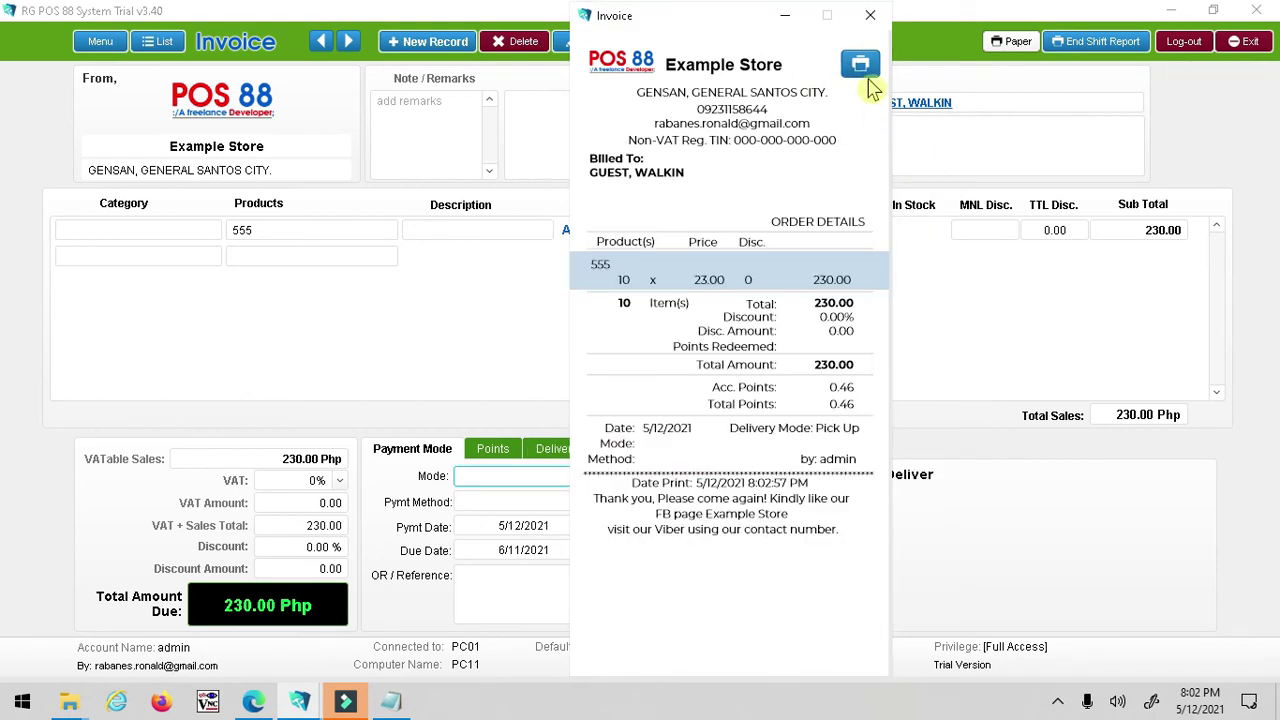
click(868, 18)
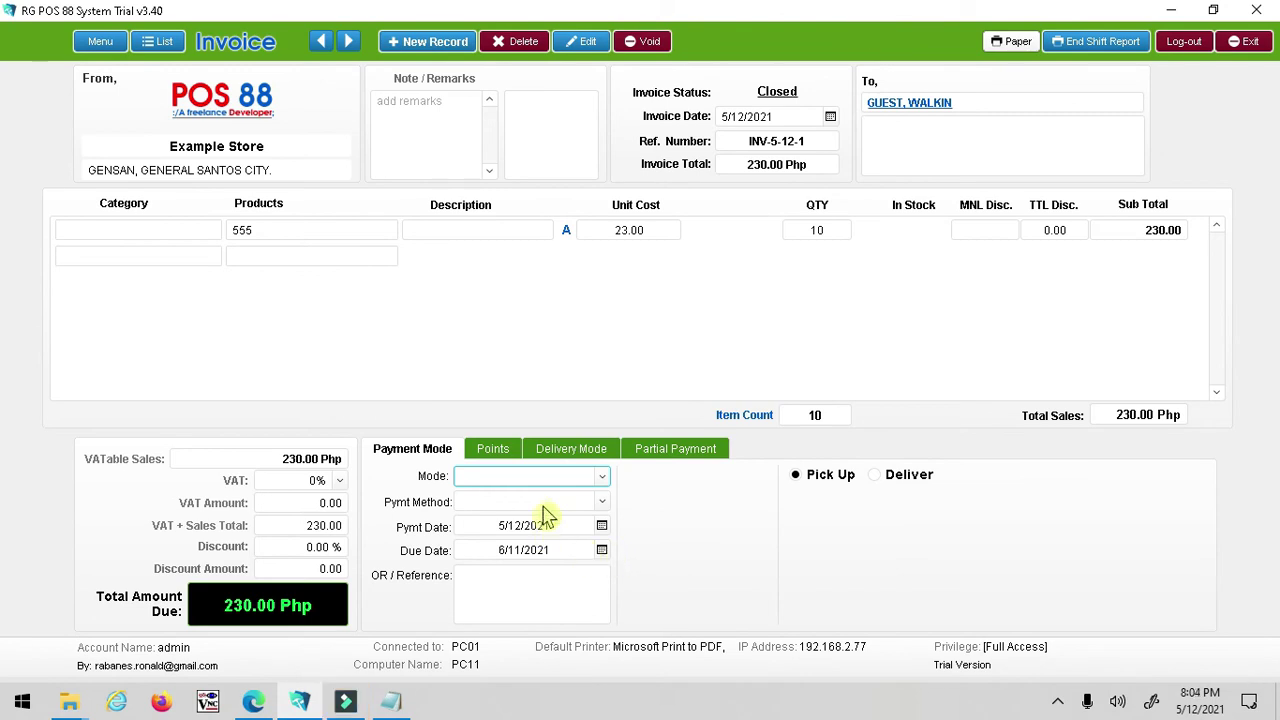
Examine the sold history and purchased history of product 555 in the inventory.
click(102, 43)
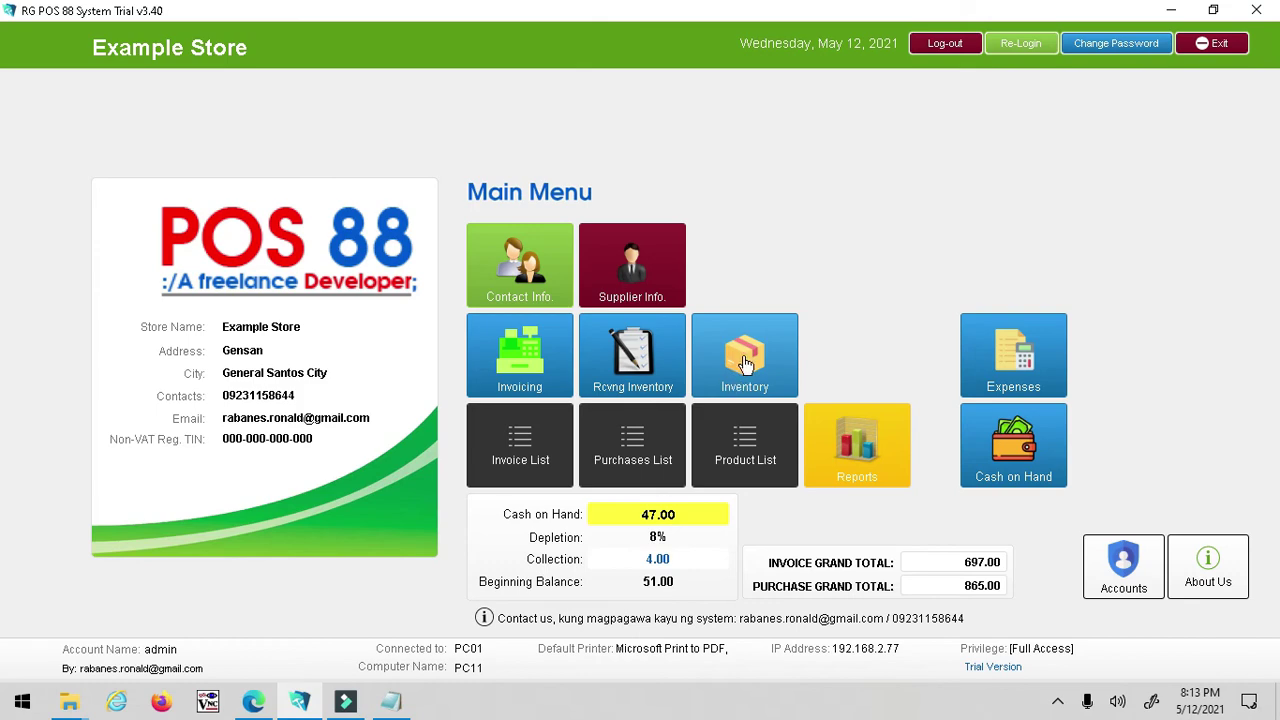
click(742, 370)
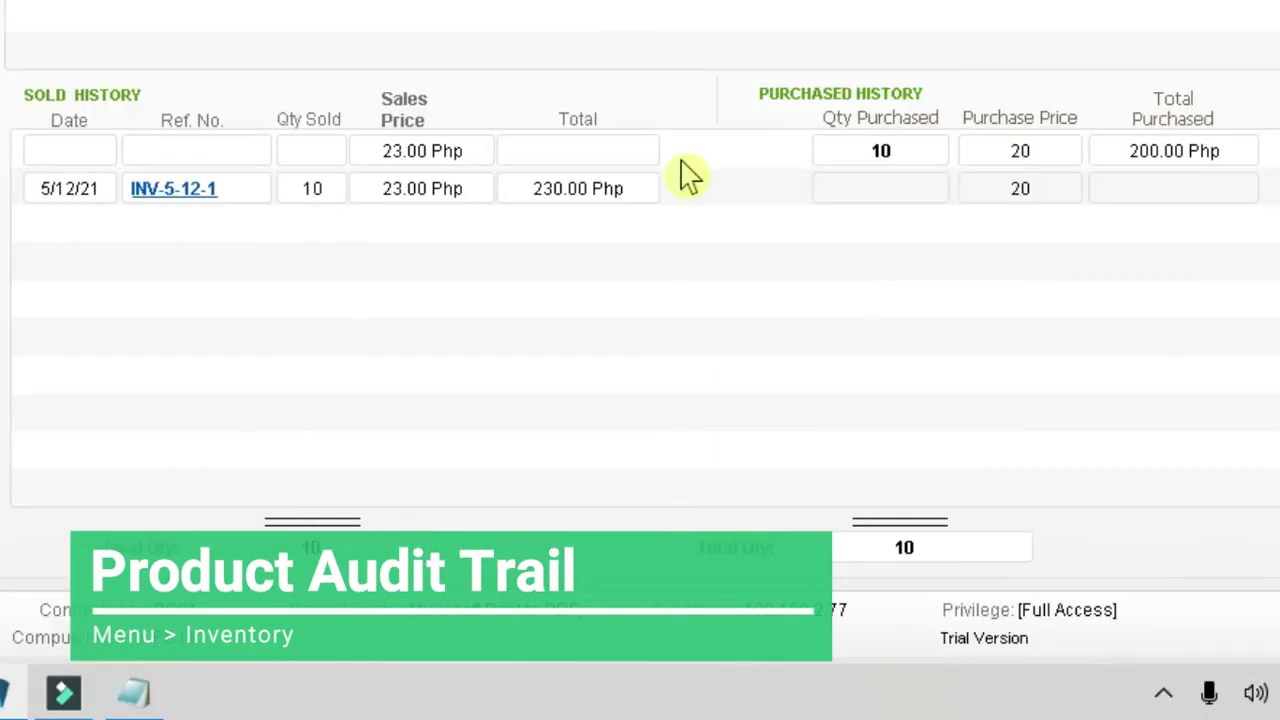
click(770, 148)
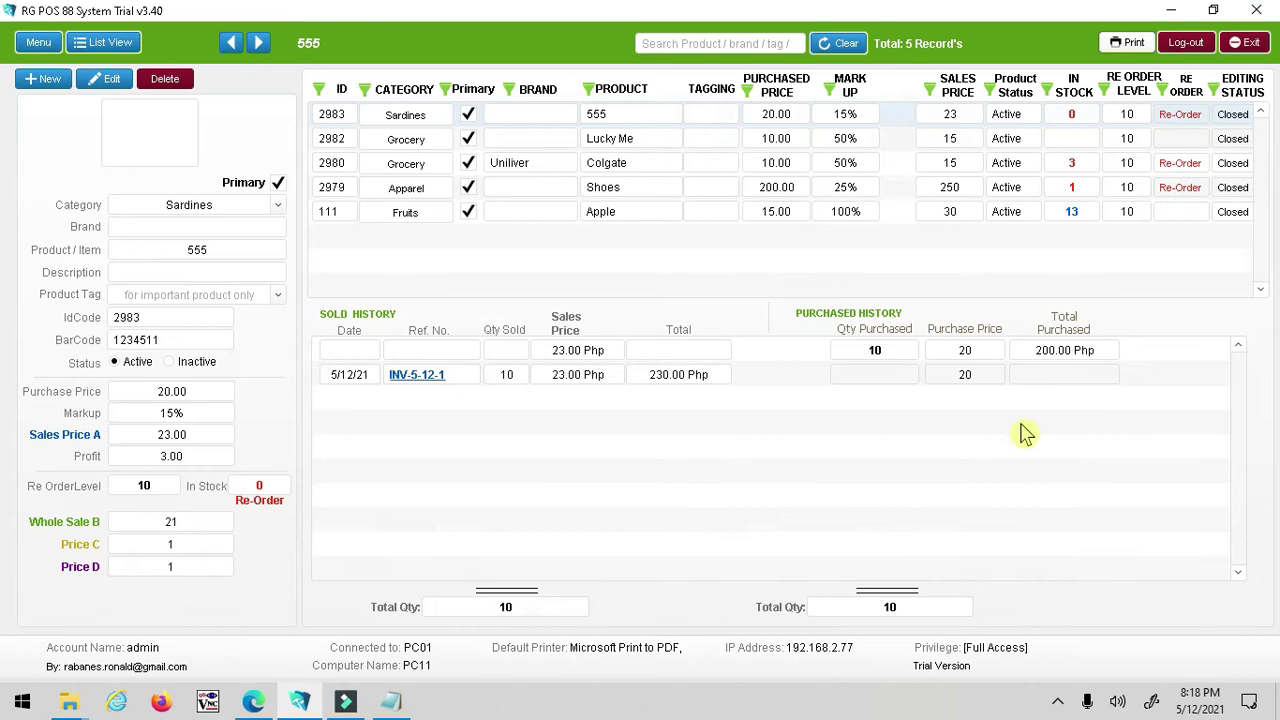
click(1016, 425)
Generate the Profit and Loss report from 5/12/2021 to 5/12/2021, review it and return to the main menu.
click(50, 46)
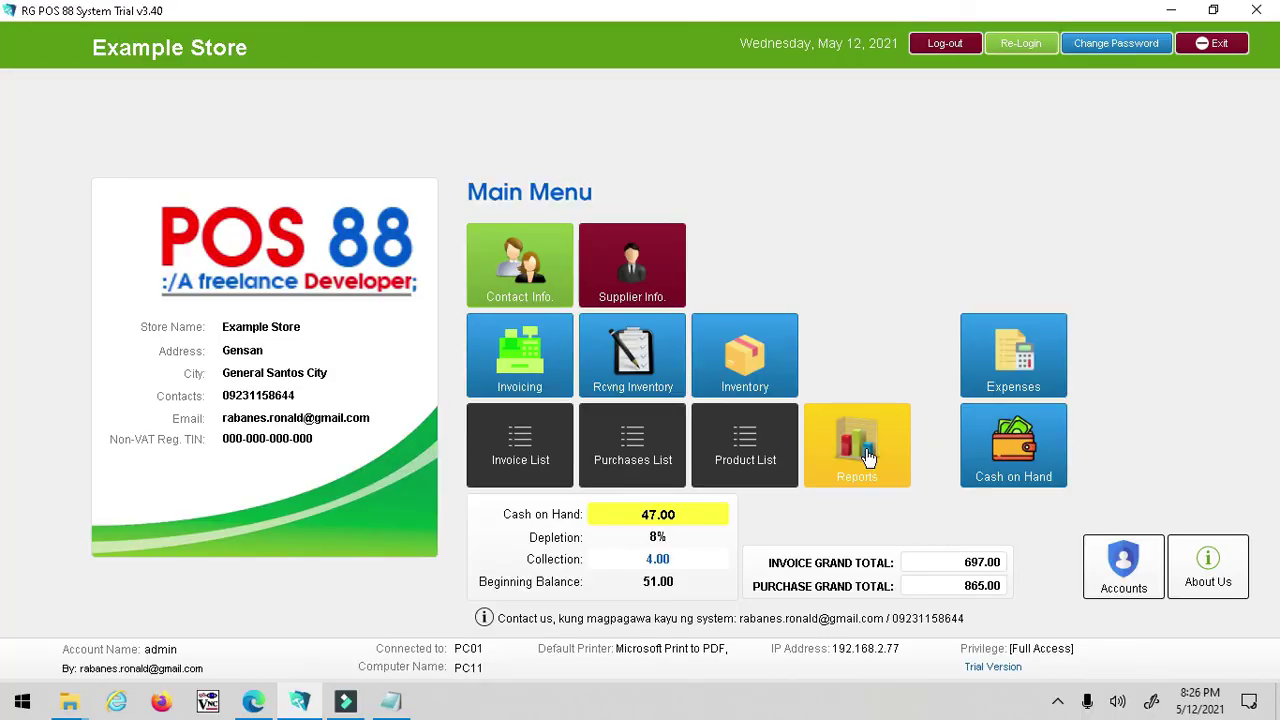
click(870, 460)
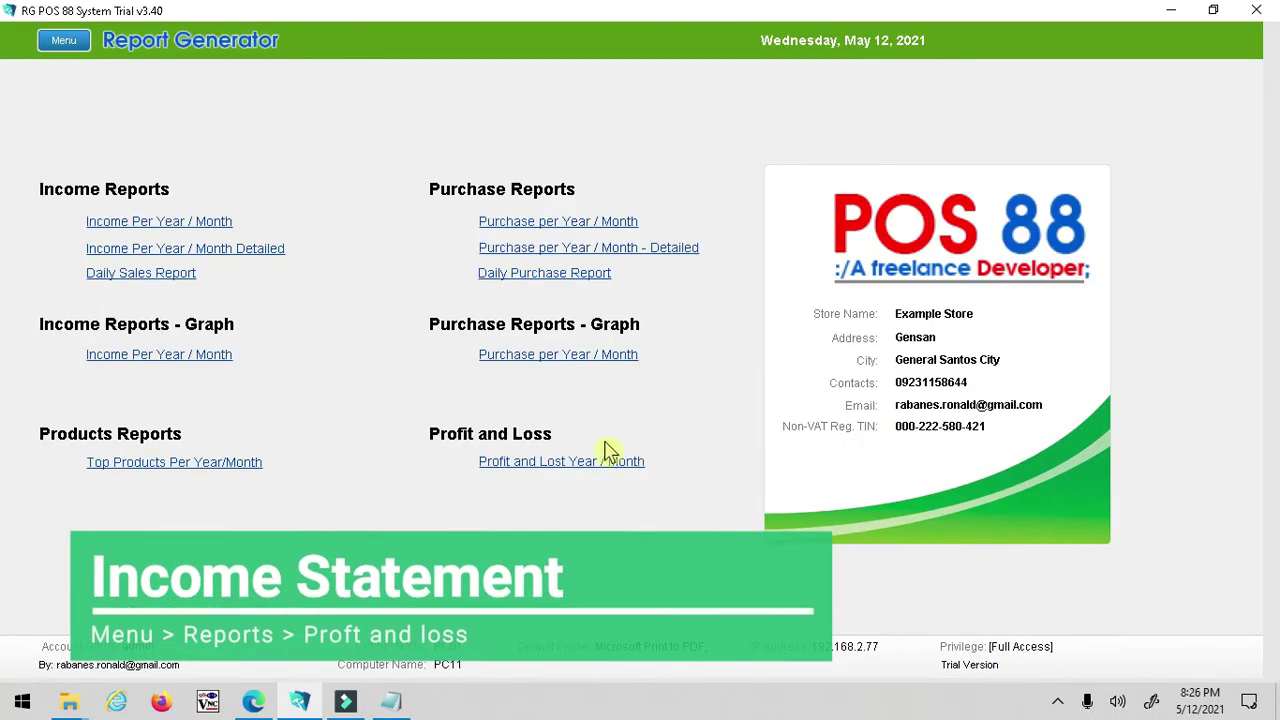
click(570, 462)
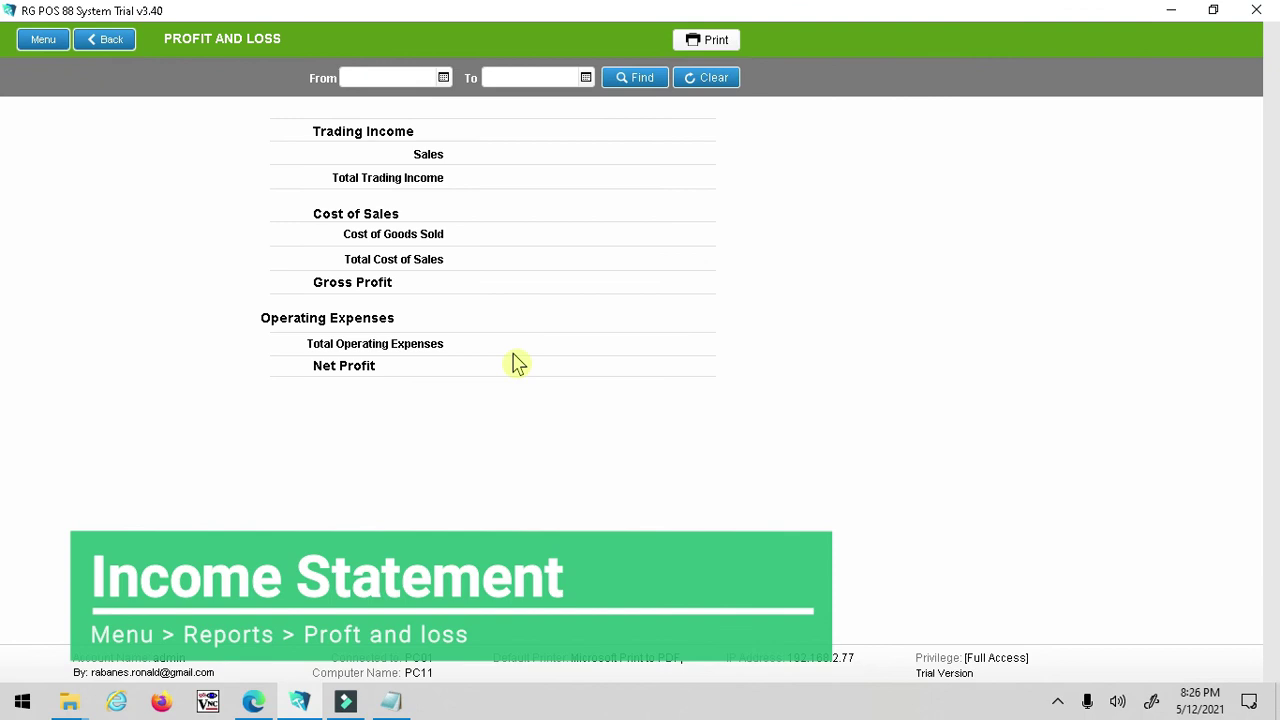
click(443, 78)
click(444, 169)
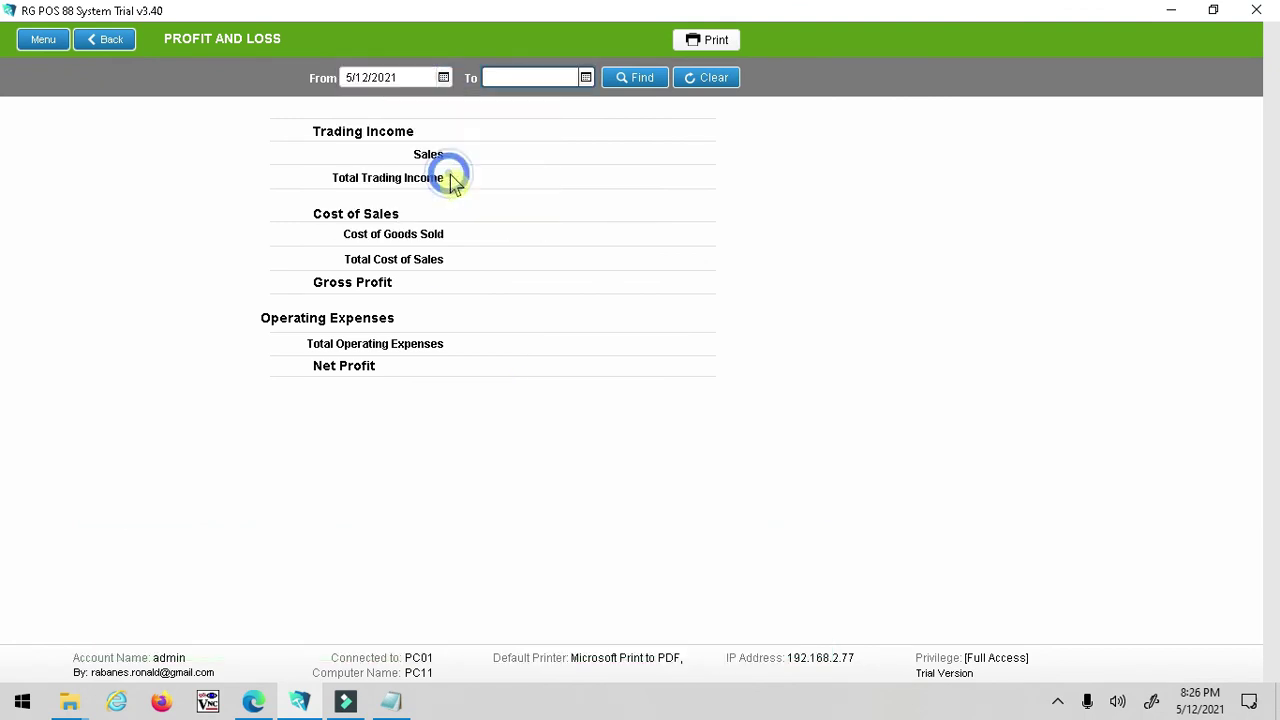
click(586, 78)
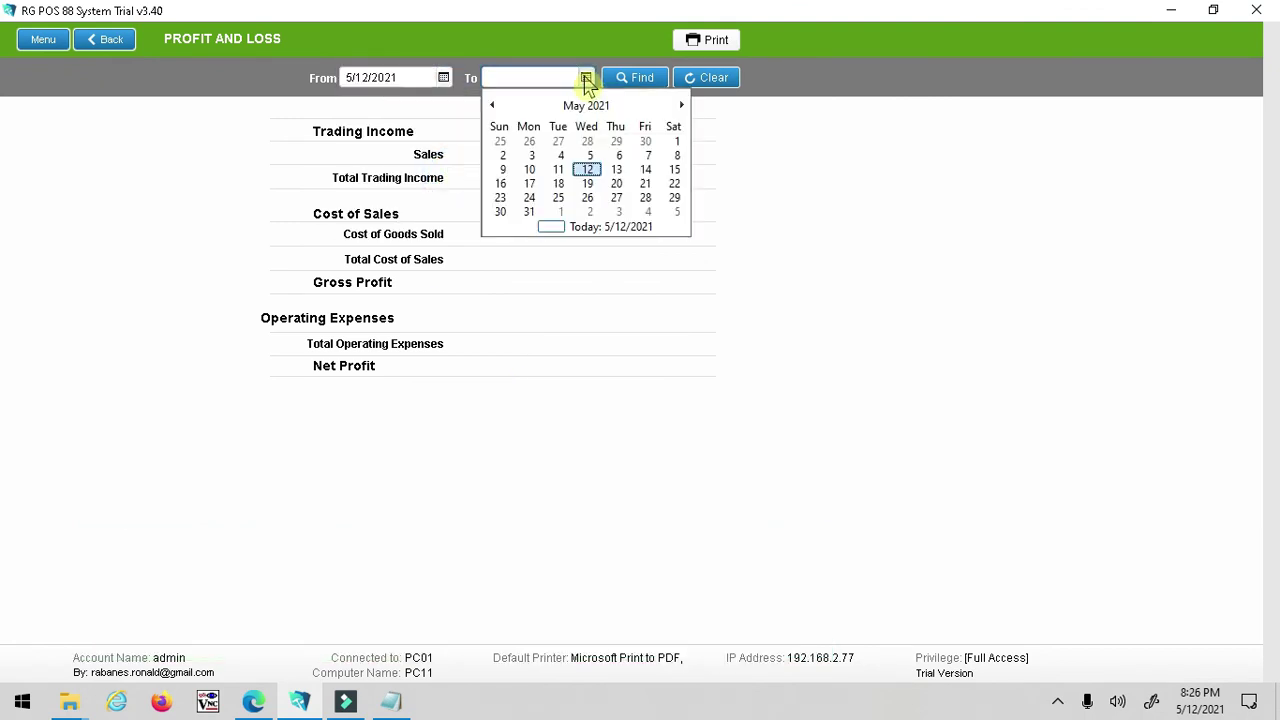
click(587, 167)
click(645, 80)
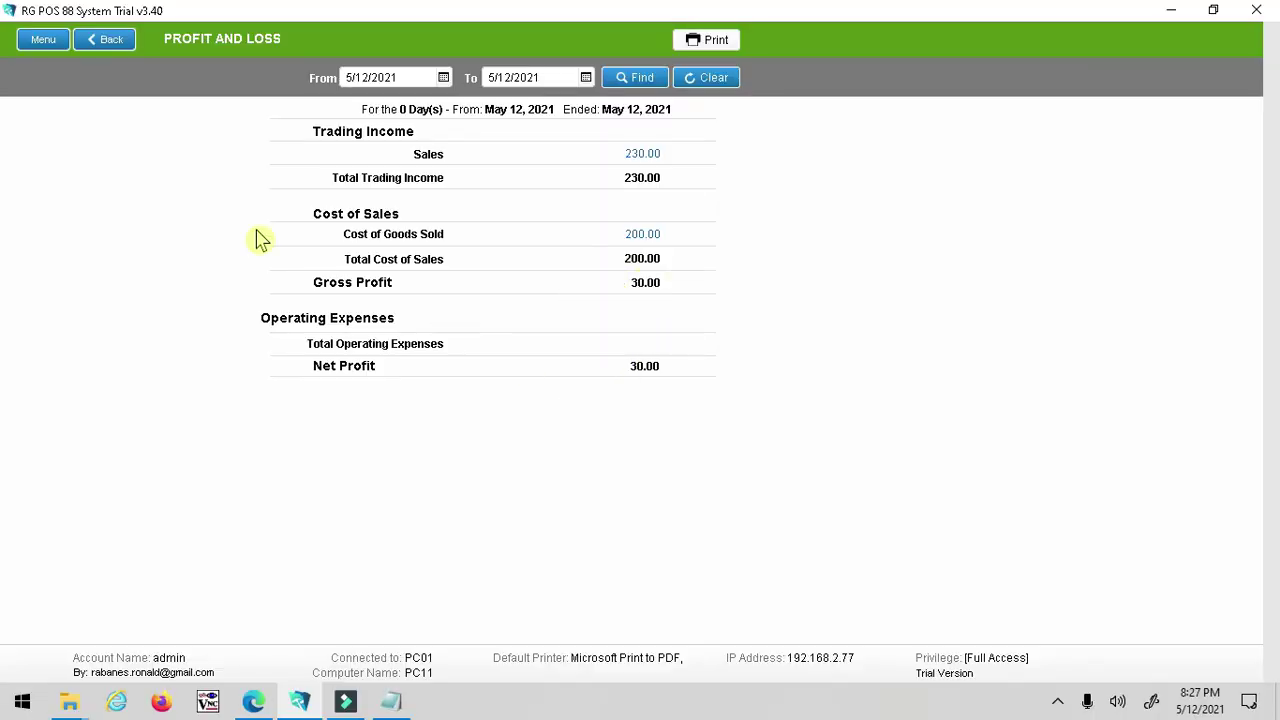
click(57, 46)
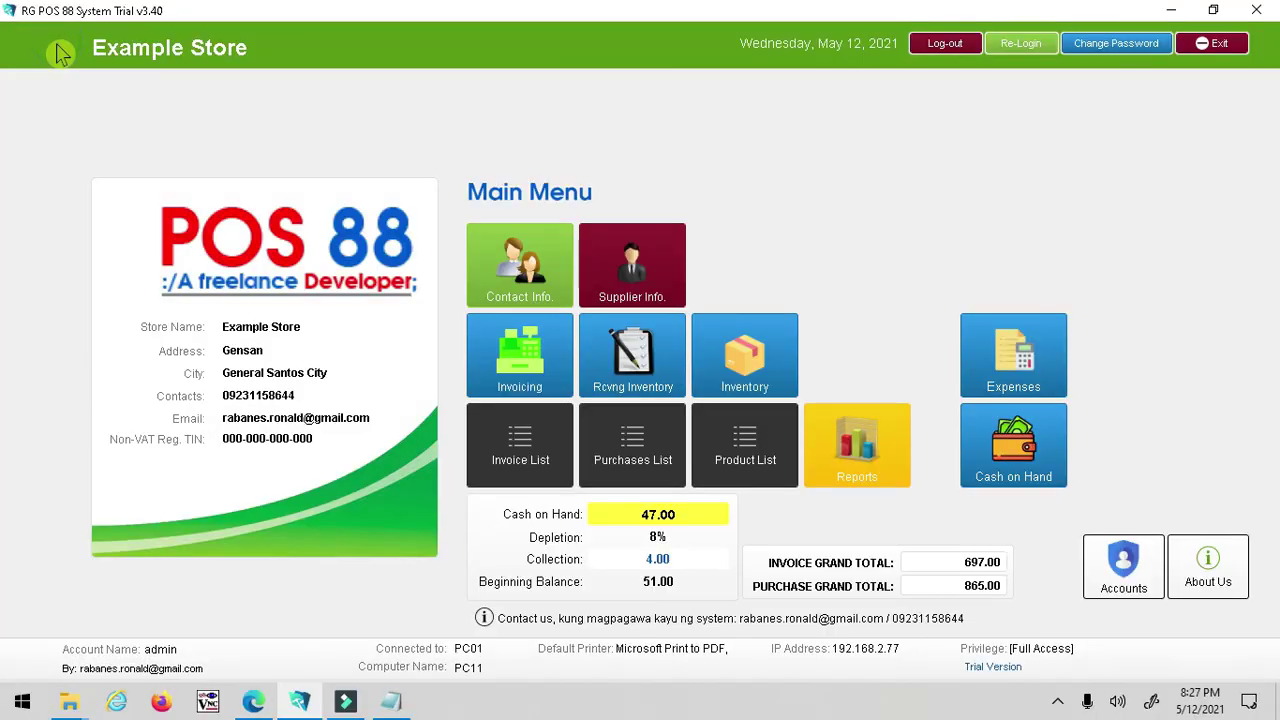